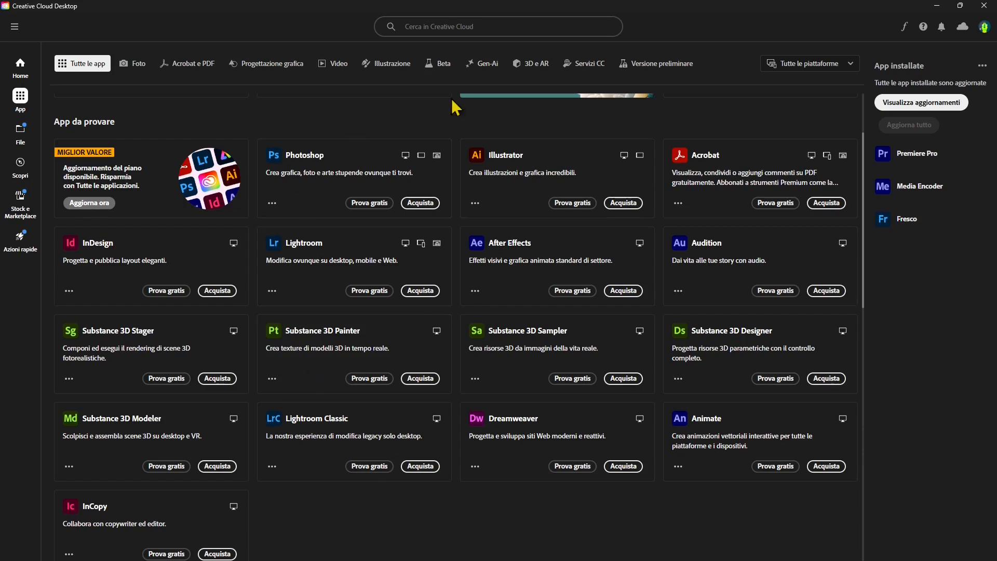
Open Frame.io in the browser from the Creative Cloud app list and go to its Test 01 project.
{"action": "scroll", "coordinate": [619, 431], "scroll_direction": "up", "scroll_amount": 2}
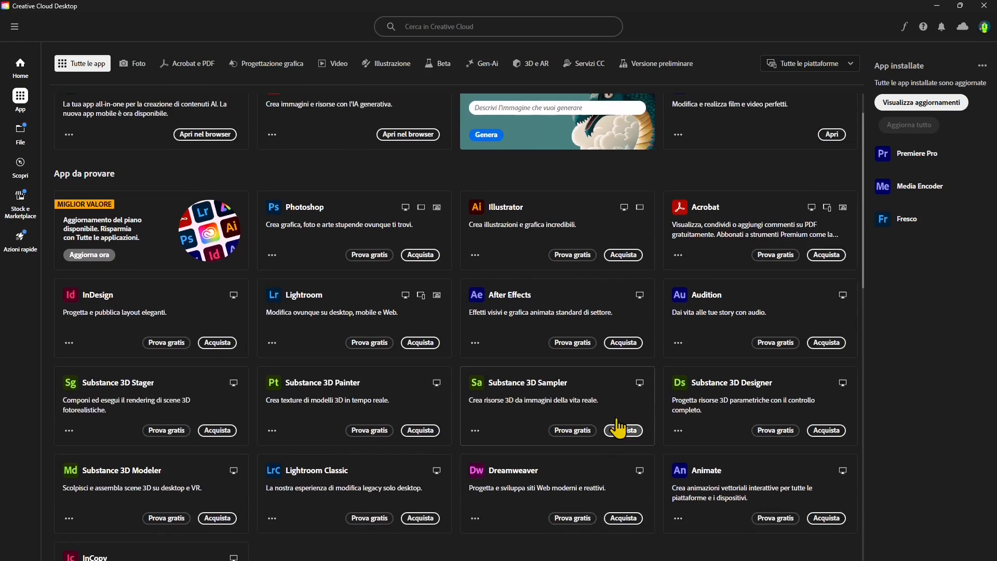
{"action": "scroll", "coordinate": [384, 353], "scroll_direction": "down", "scroll_amount": 2}
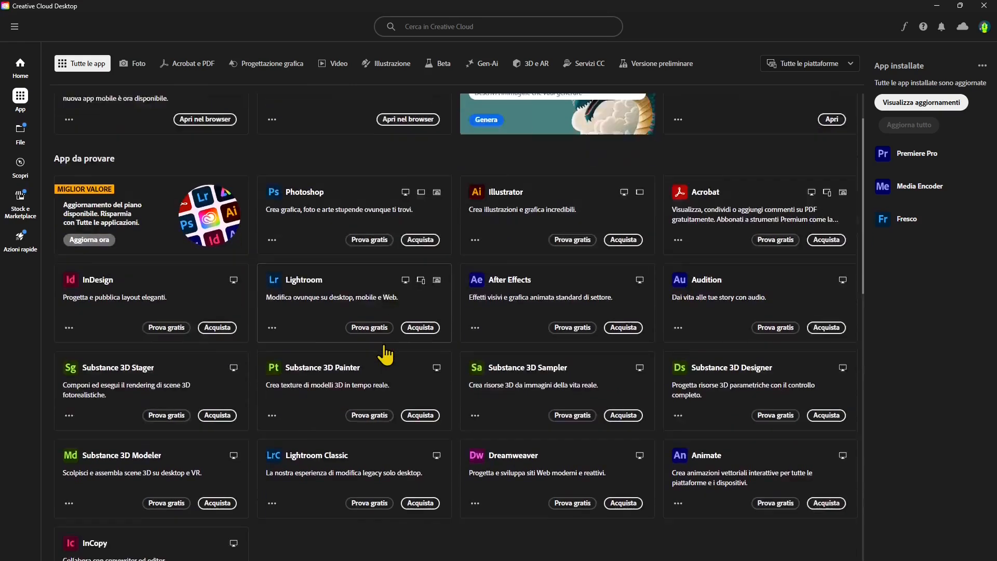
{"action": "scroll", "coordinate": [385, 355], "scroll_direction": "down", "scroll_amount": 9}
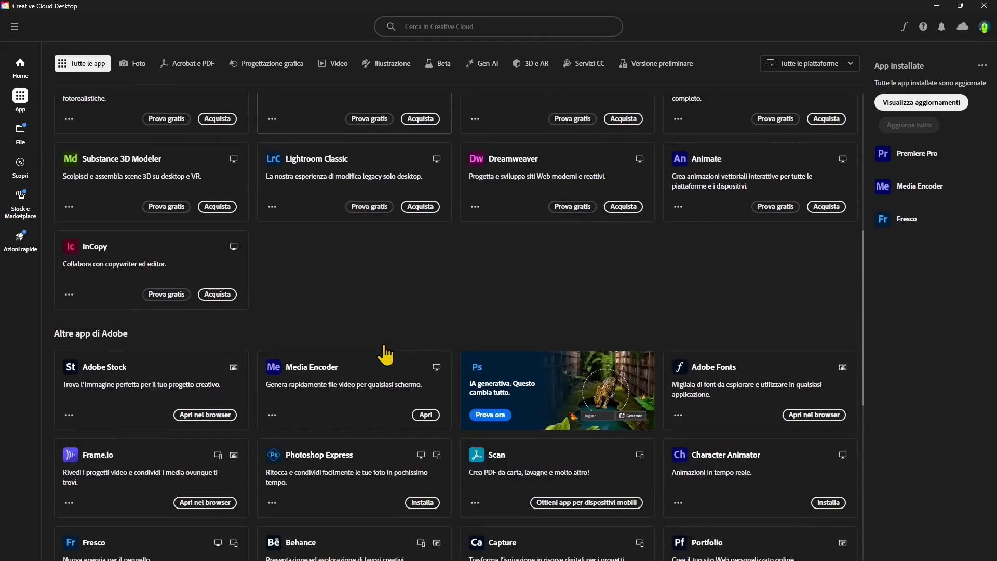
{"action": "scroll", "coordinate": [386, 354], "scroll_direction": "down", "scroll_amount": 1}
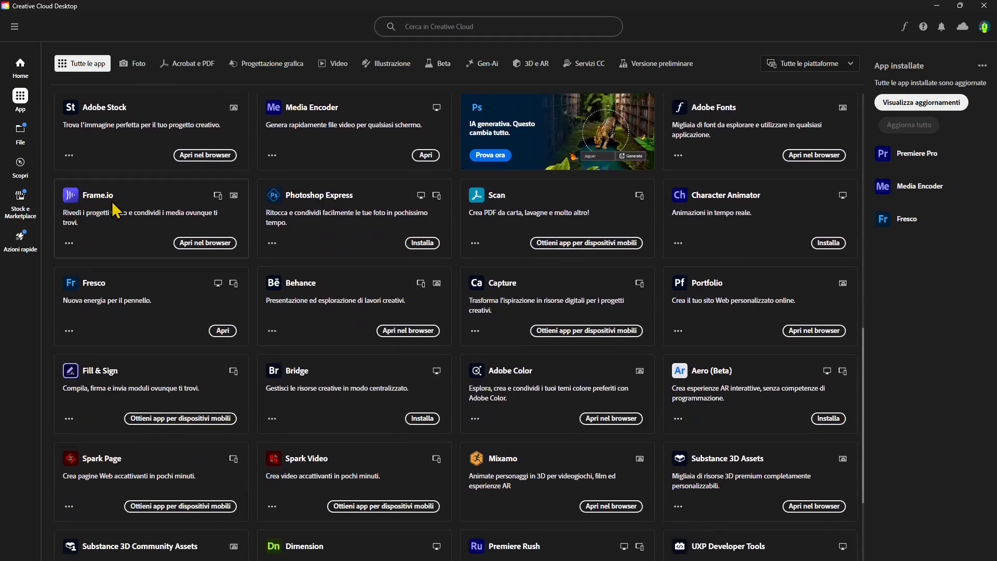
{"action": "left_click", "coordinate": [216, 249]}
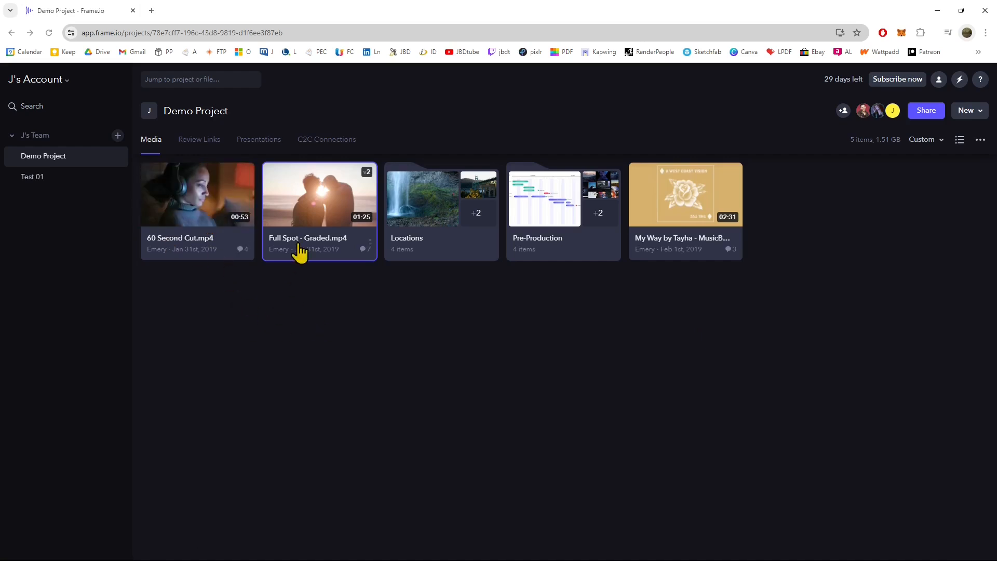
{"action": "left_click", "coordinate": [457, 313]}
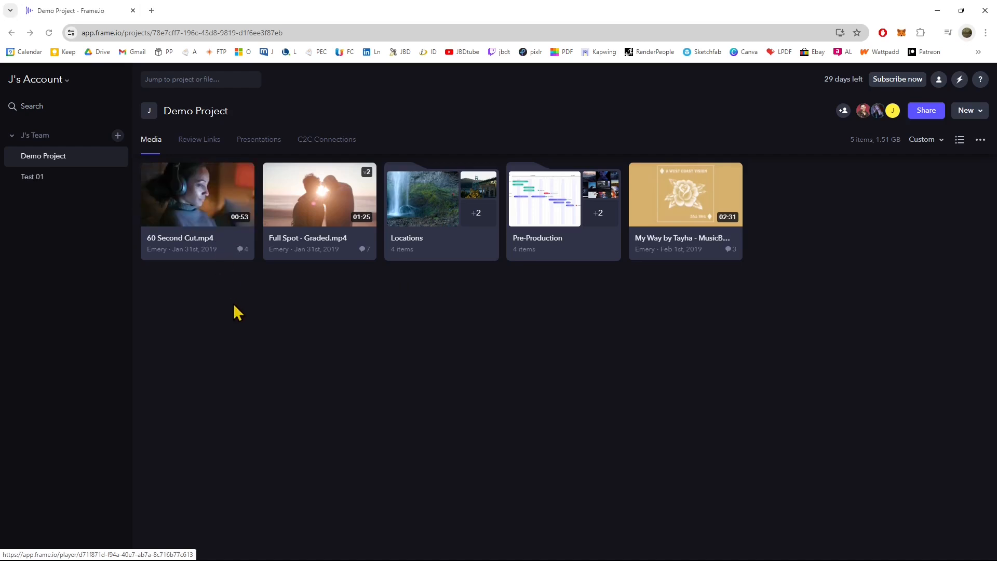
{"action": "left_click", "coordinate": [33, 177]}
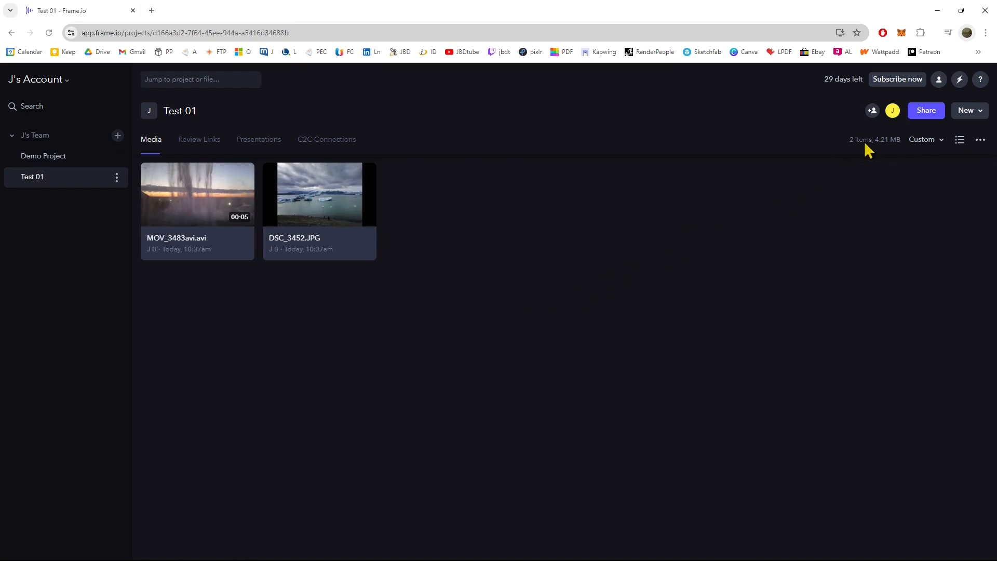
{"action": "left_click", "coordinate": [926, 111]}
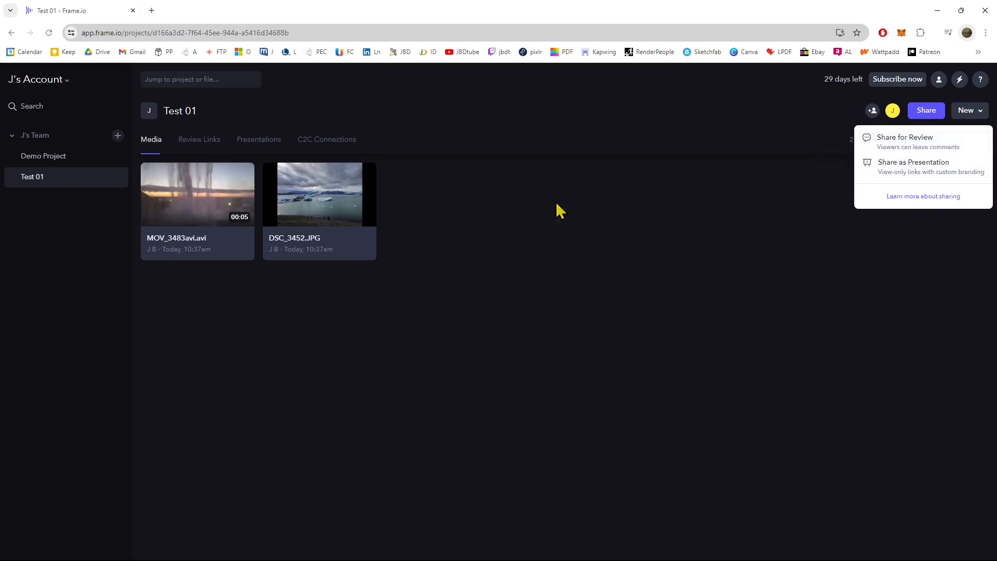
{"action": "left_click", "coordinate": [473, 272]}
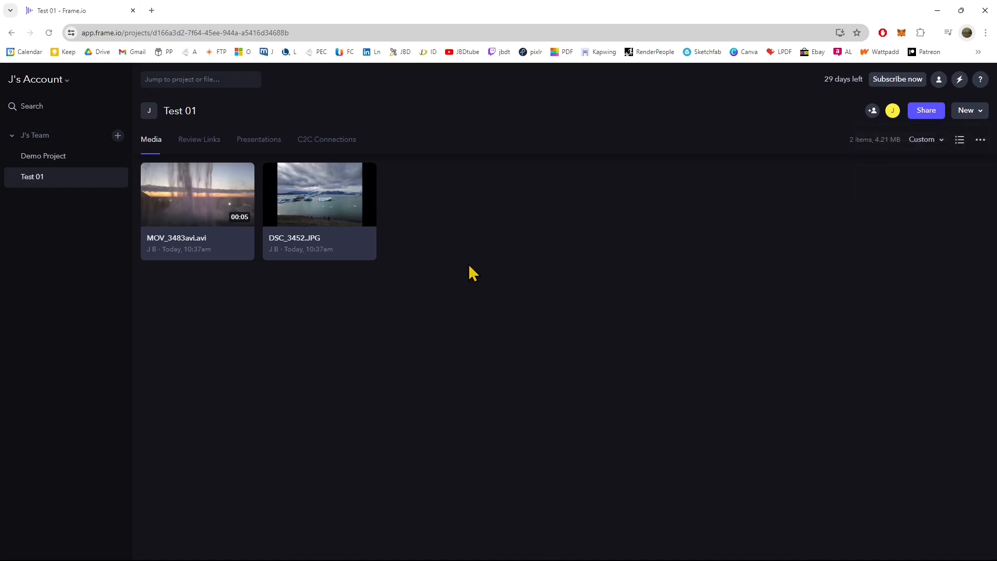
{"action": "right_click", "coordinate": [302, 209]}
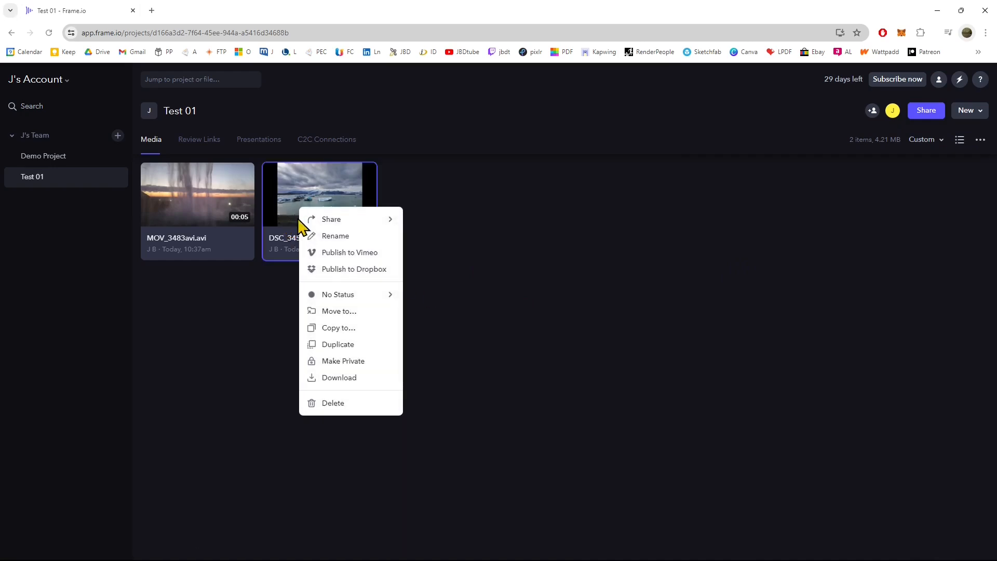
{"action": "left_click", "coordinate": [640, 208]}
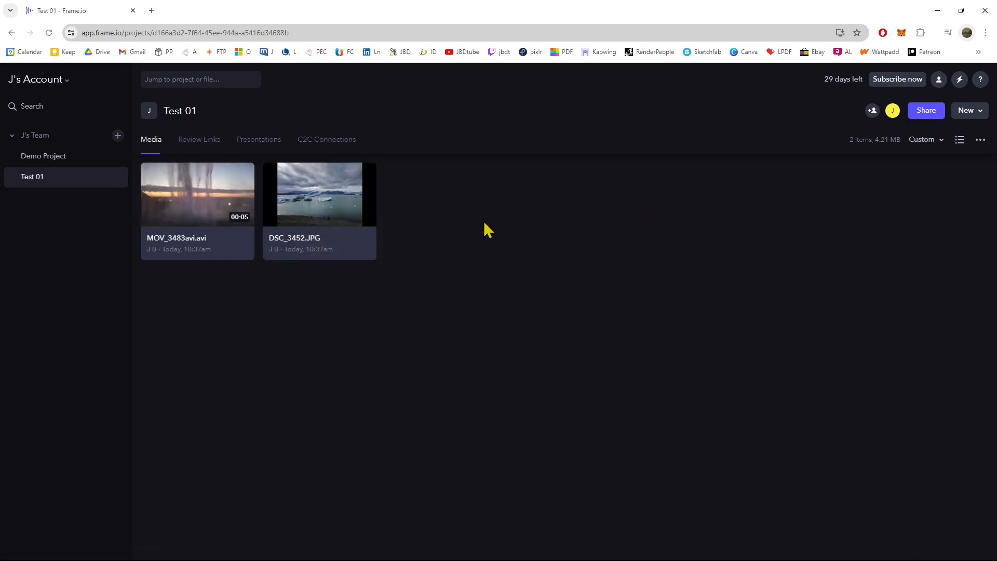
Share DSC_3452.JPG as a presentation and set its link access to Disabled.
{"action": "right_click", "coordinate": [338, 196]}
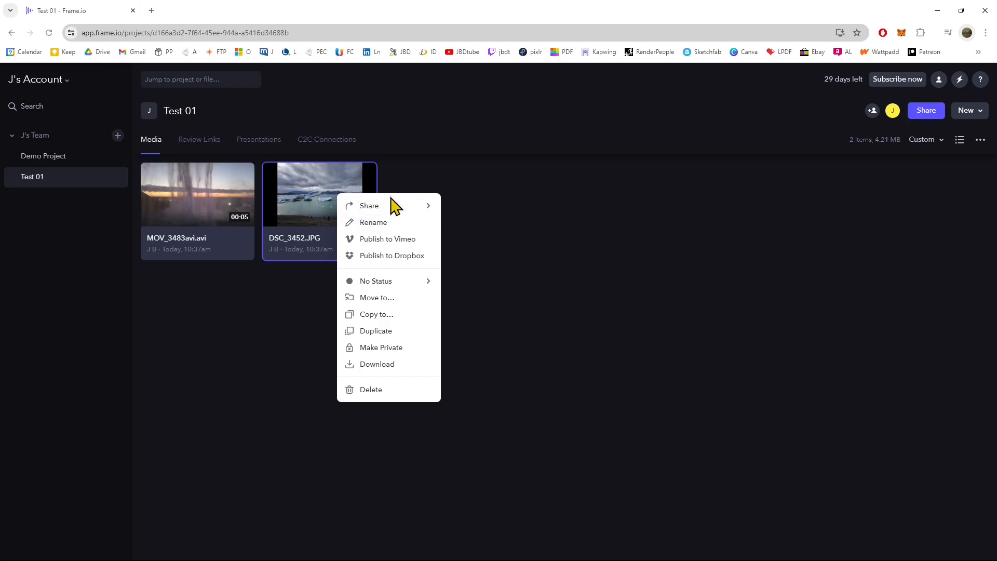
{"action": "mouse_move", "coordinate": [389, 206]}
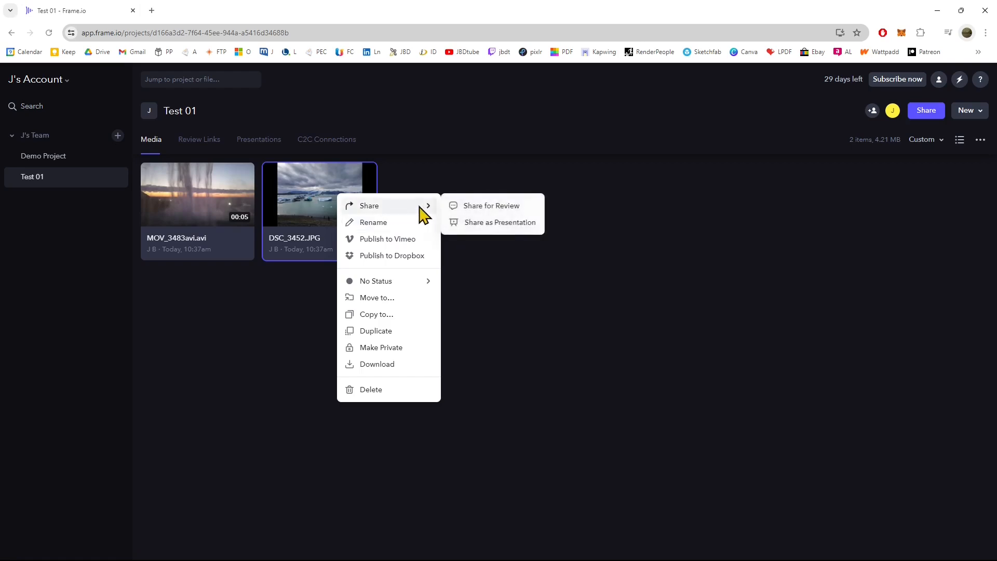
{"action": "left_click", "coordinate": [492, 222]}
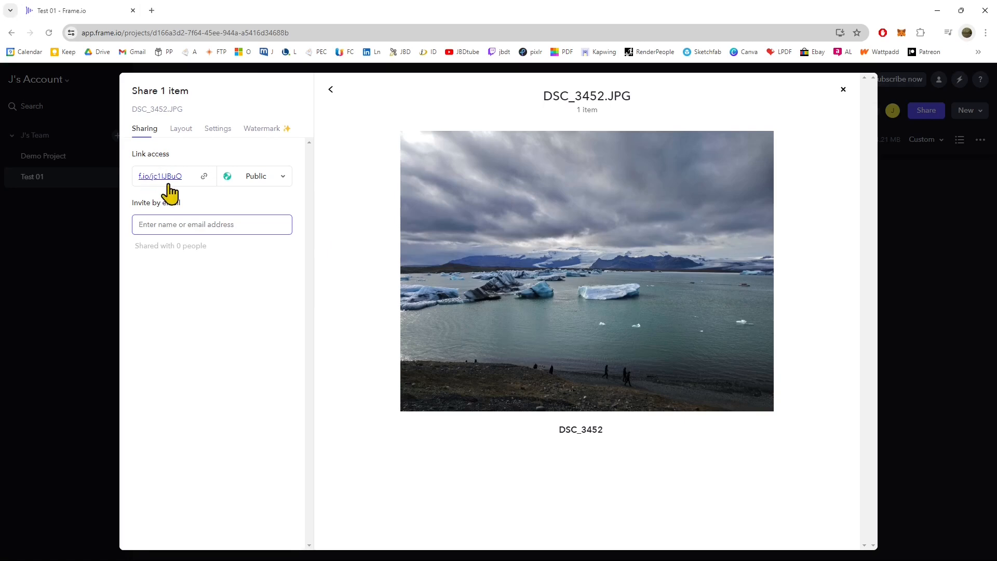
{"action": "left_click", "coordinate": [281, 182]}
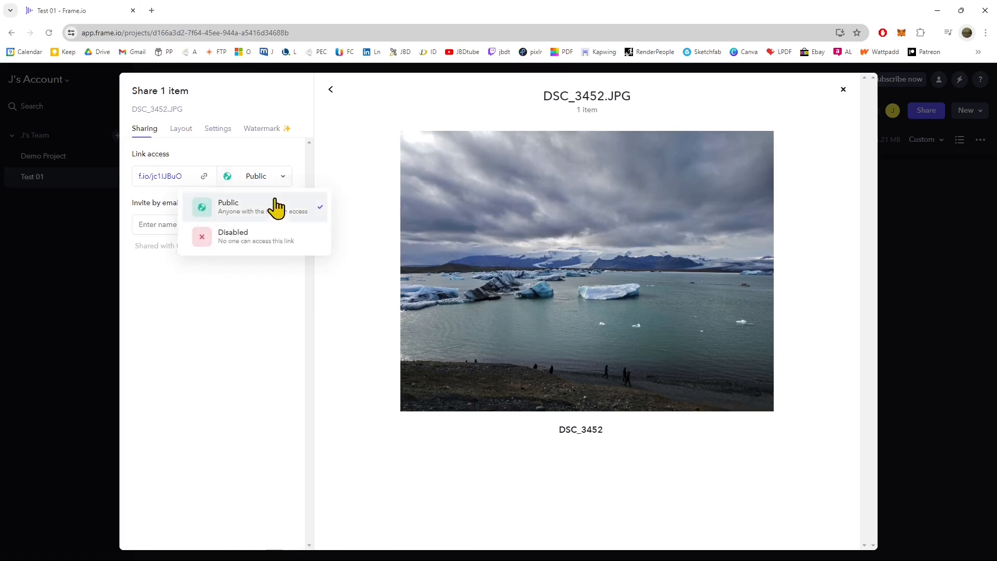
{"action": "left_click", "coordinate": [235, 257]}
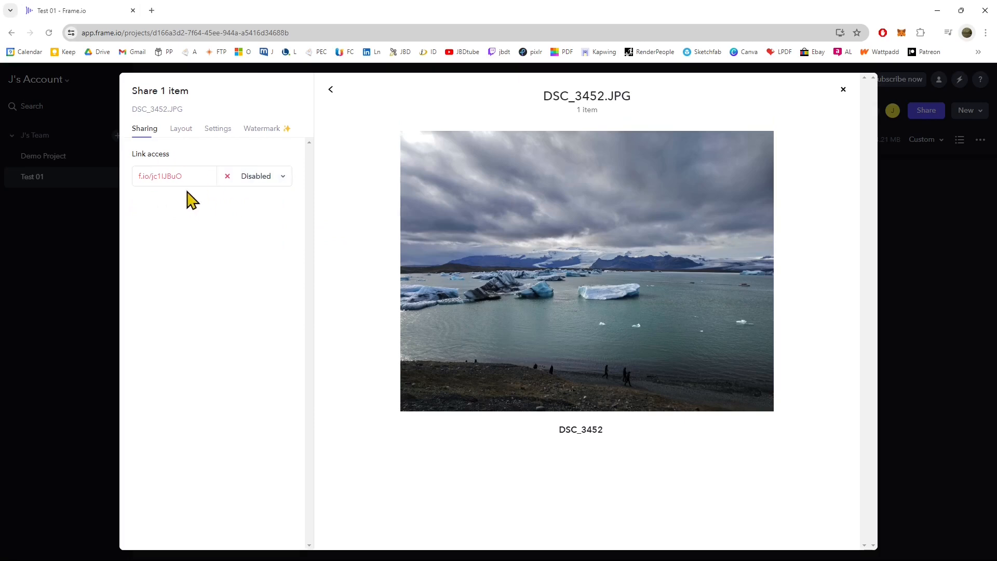
Set the presentation layout to Reel and show the upload date and file extension.
{"action": "left_click", "coordinate": [181, 129]}
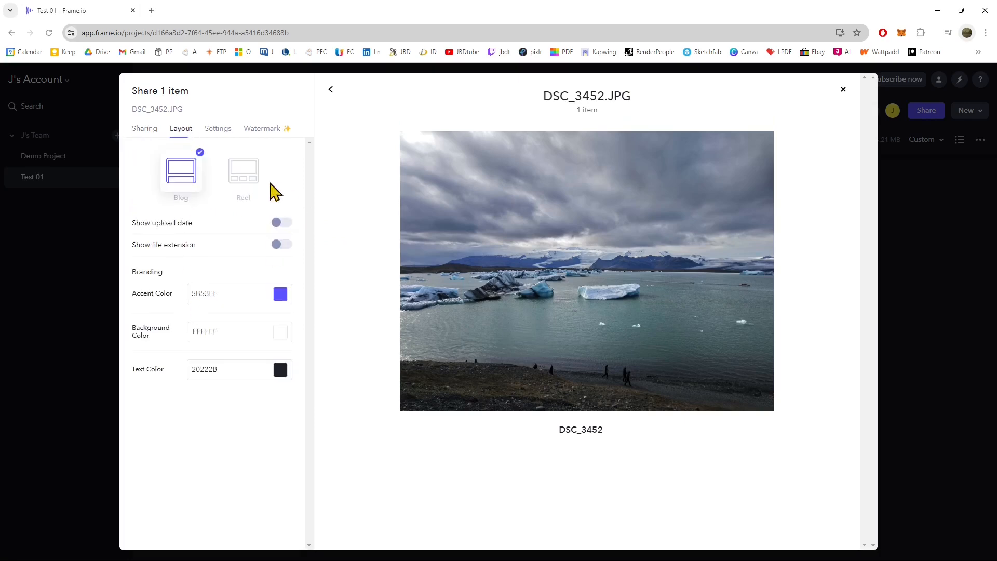
{"action": "left_click", "coordinate": [245, 183]}
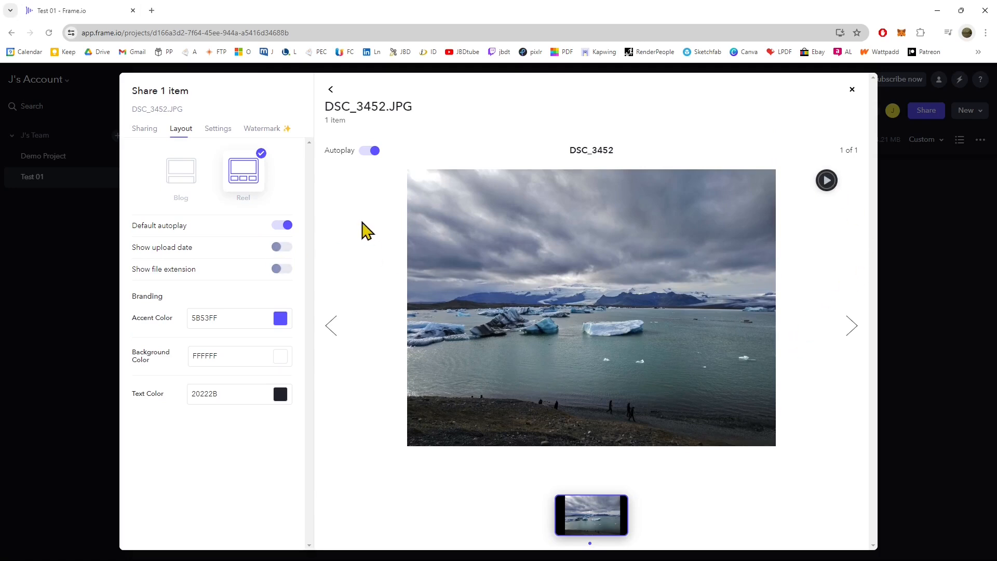
{"action": "left_click", "coordinate": [283, 248]}
{"action": "left_click", "coordinate": [285, 269]}
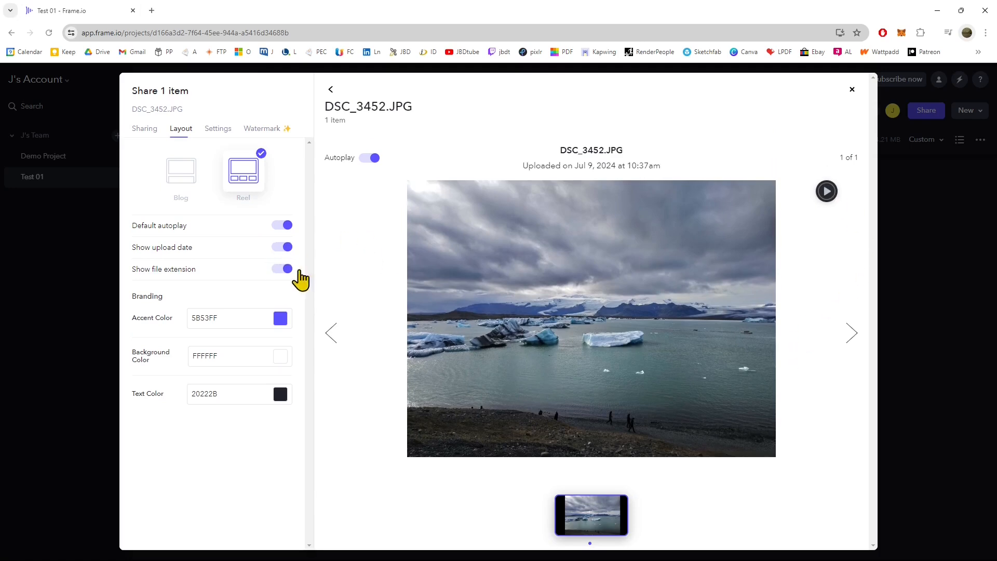
Set the presentation's accent color to olive green 97AA2E.
{"action": "left_click", "coordinate": [281, 318]}
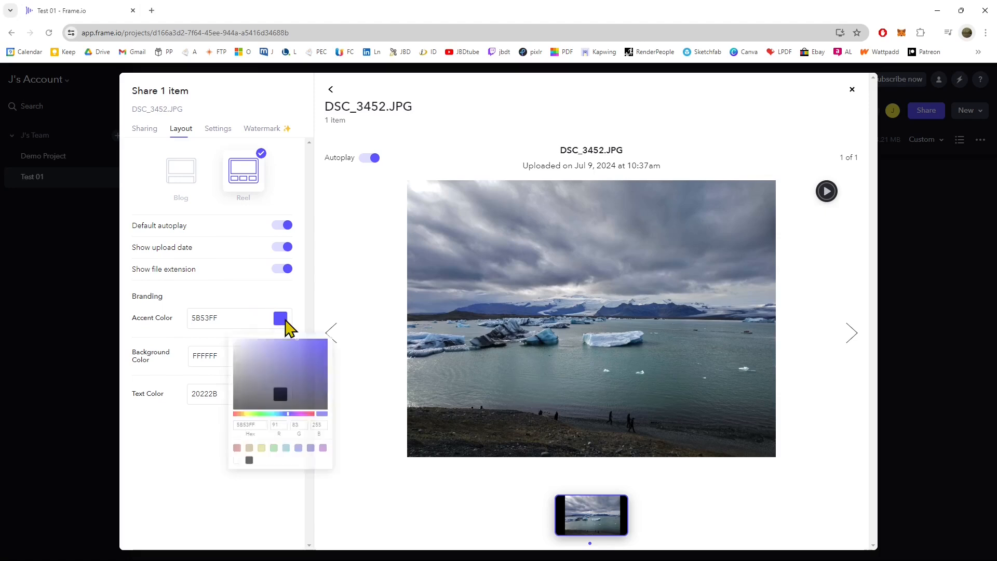
{"action": "left_click", "coordinate": [245, 422]}
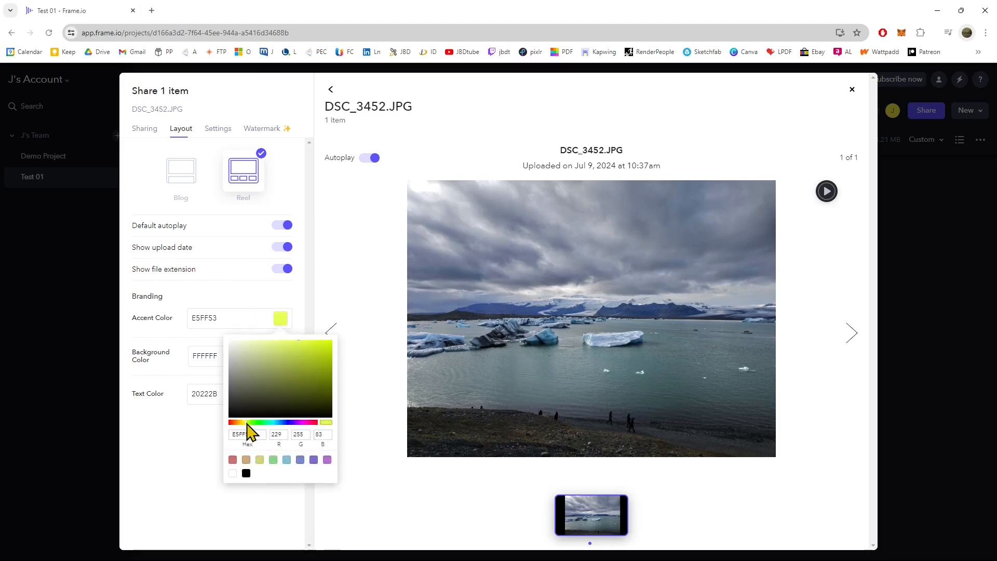
{"action": "left_click", "coordinate": [304, 365]}
{"action": "left_click", "coordinate": [203, 439]}
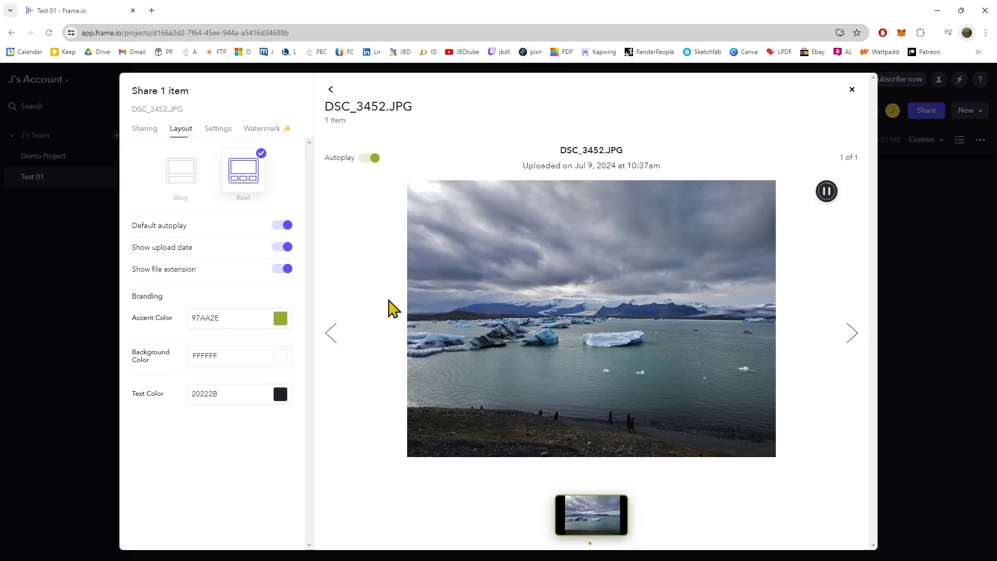
Set the presentation's background color to red EE0808 and switch the preview's autoplay off and on again.
{"action": "left_click", "coordinate": [278, 364]}
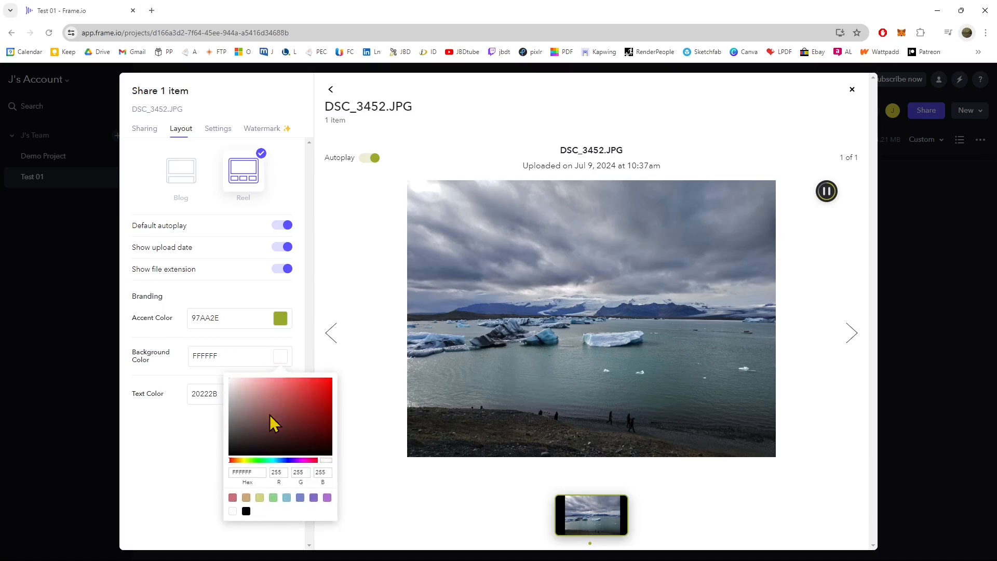
{"action": "left_click", "coordinate": [286, 428]}
{"action": "left_click", "coordinate": [174, 465]}
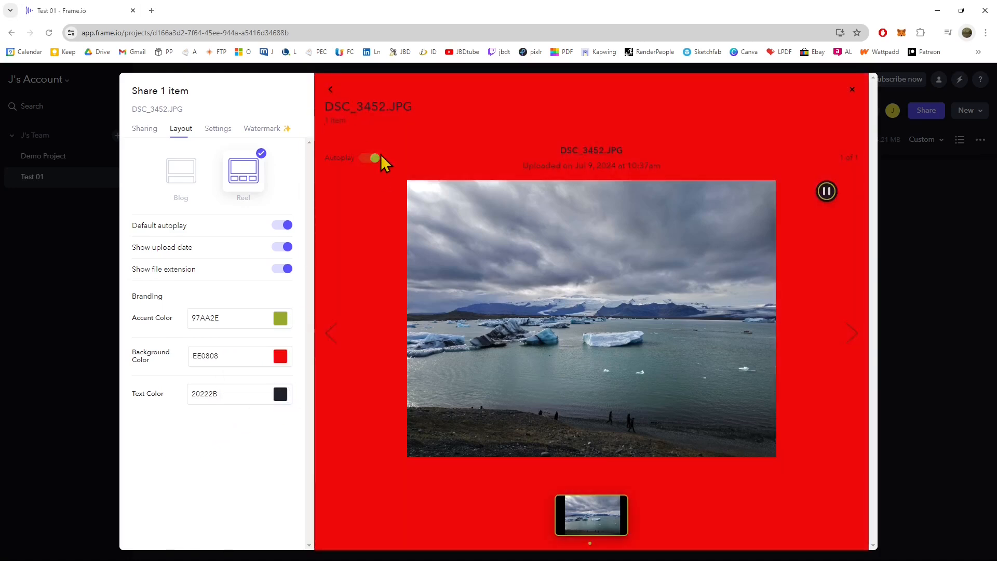
{"action": "left_click", "coordinate": [374, 158]}
{"action": "left_click", "coordinate": [374, 158]}
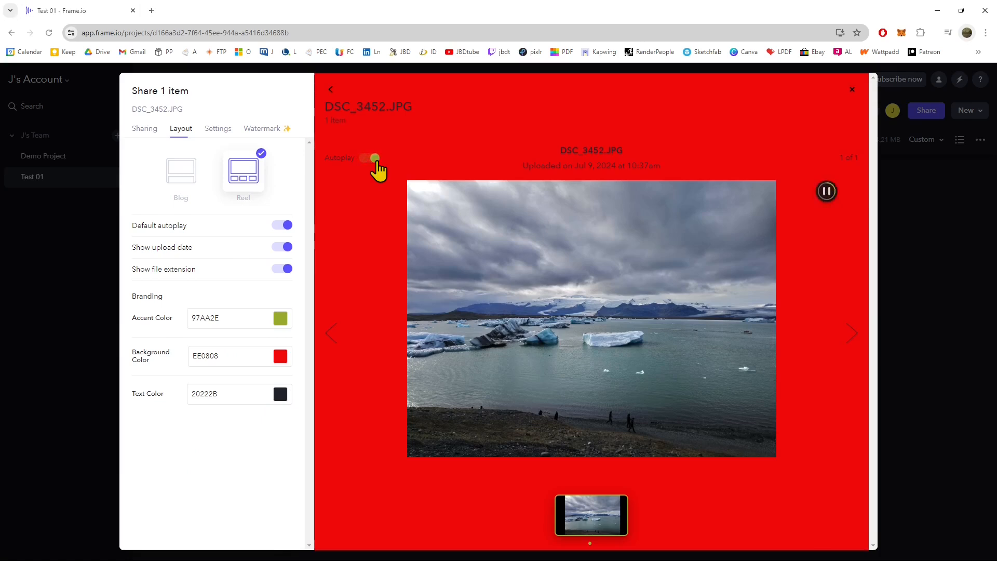
Allow downloads for the presentation, and close its sharing settings after viewing the watermark option.
{"action": "left_click", "coordinate": [214, 130]}
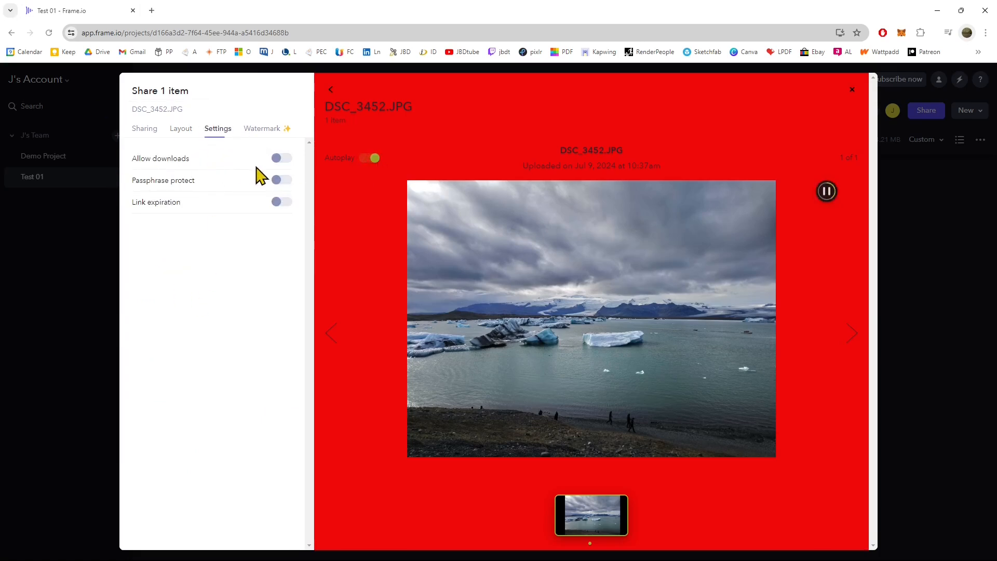
{"action": "left_click", "coordinate": [279, 162]}
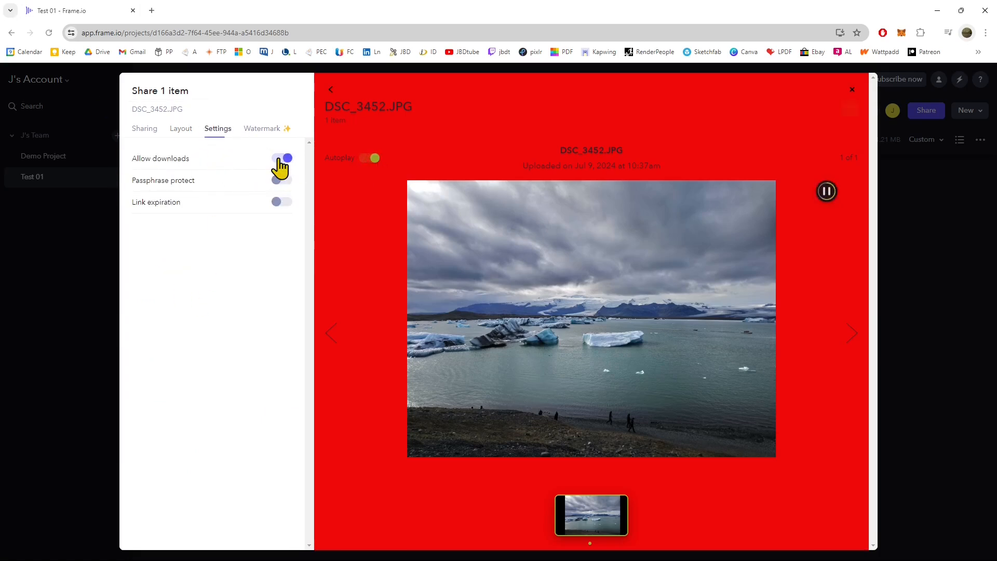
{"action": "left_click", "coordinate": [262, 130]}
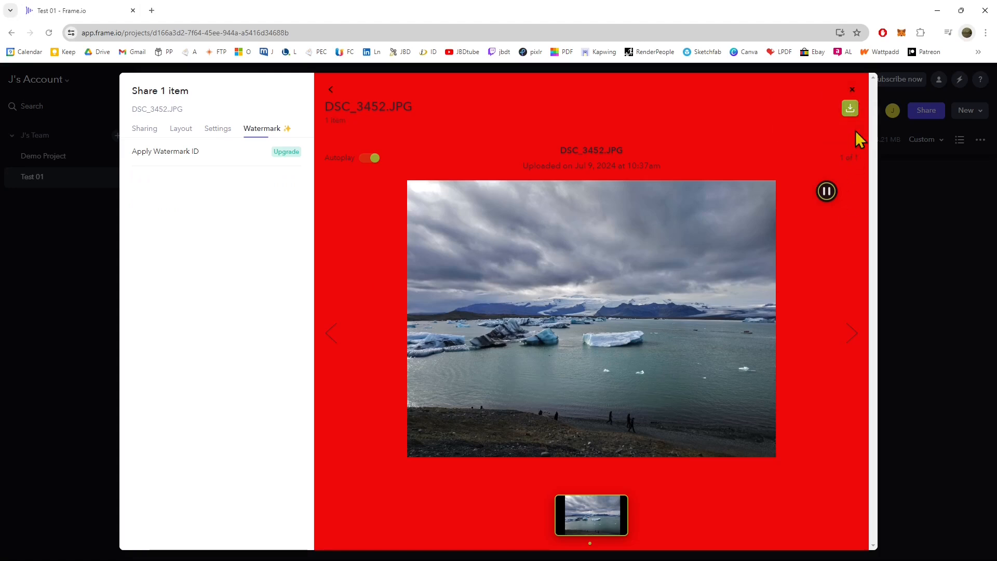
{"action": "left_click", "coordinate": [852, 90]}
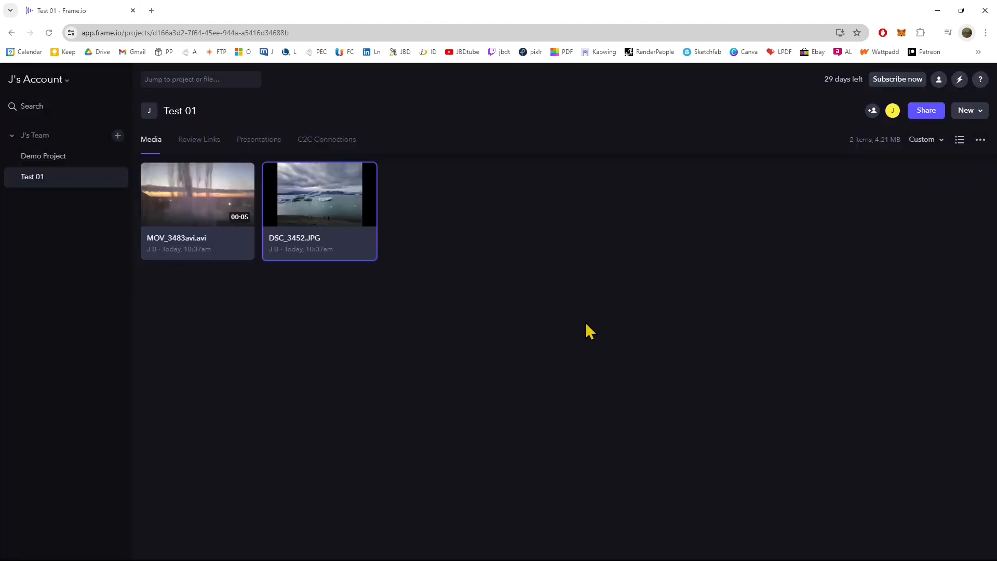
{"action": "left_click", "coordinate": [499, 257]}
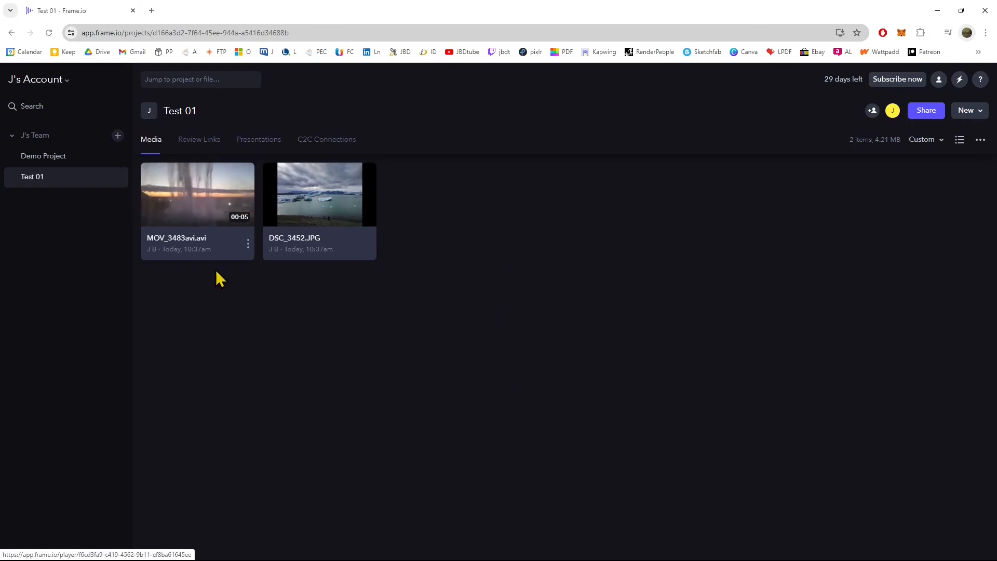
Select both MOV_3483avi.avi and DSC_3452.JPG and set their status to In Progress.
{"action": "left_click", "coordinate": [207, 221]}
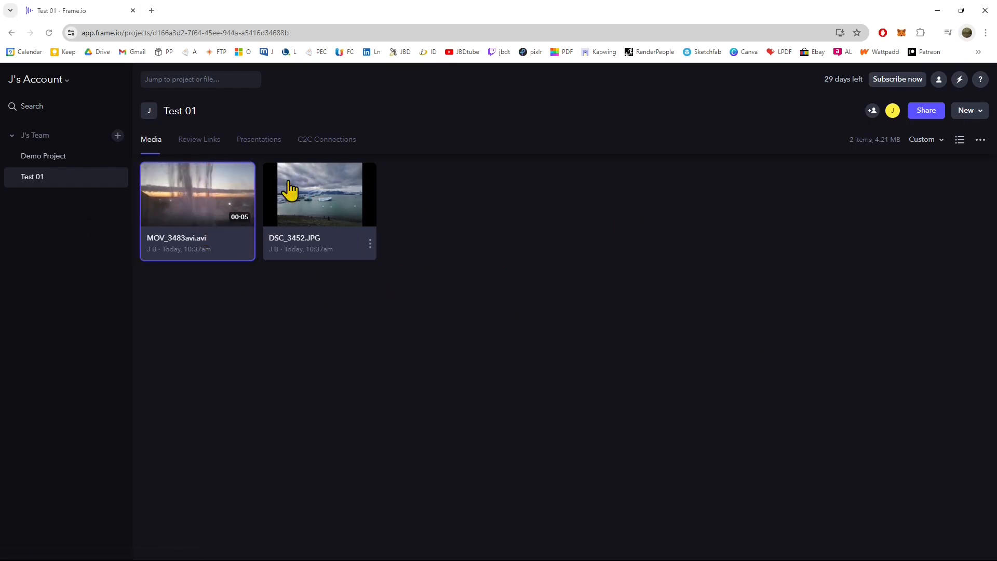
{"action": "left_click", "coordinate": [320, 202], "text": "ctrl"}
{"action": "left_click", "coordinate": [215, 283]}
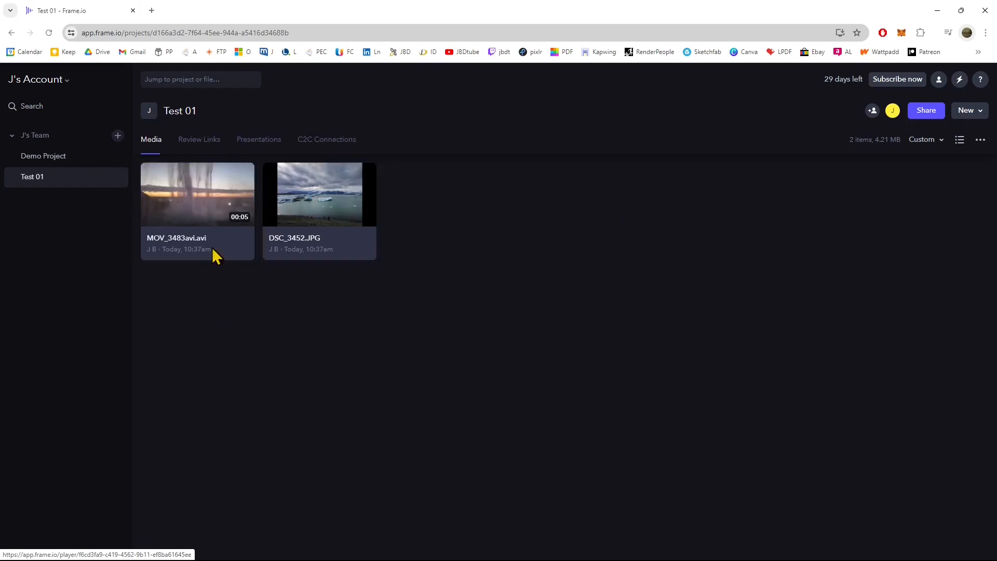
{"action": "left_click", "coordinate": [215, 254]}
{"action": "left_click", "coordinate": [315, 201], "text": "ctrl"}
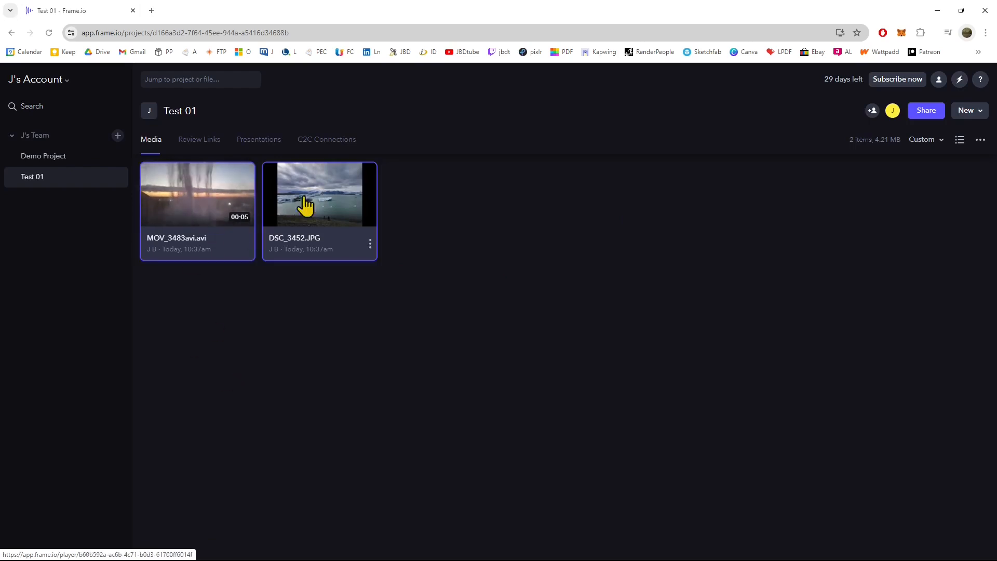
{"action": "right_click", "coordinate": [213, 195]}
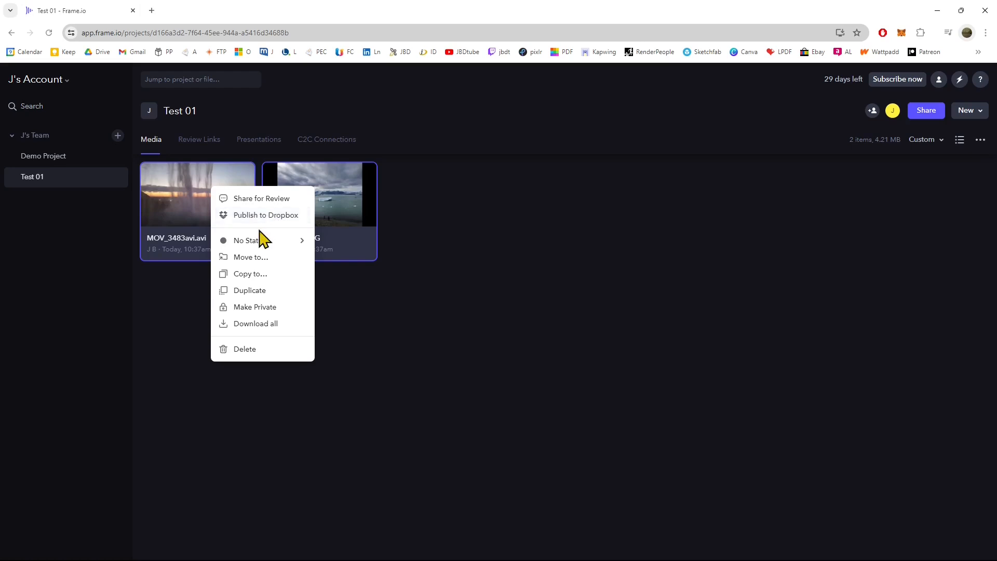
{"action": "mouse_move", "coordinate": [268, 242]}
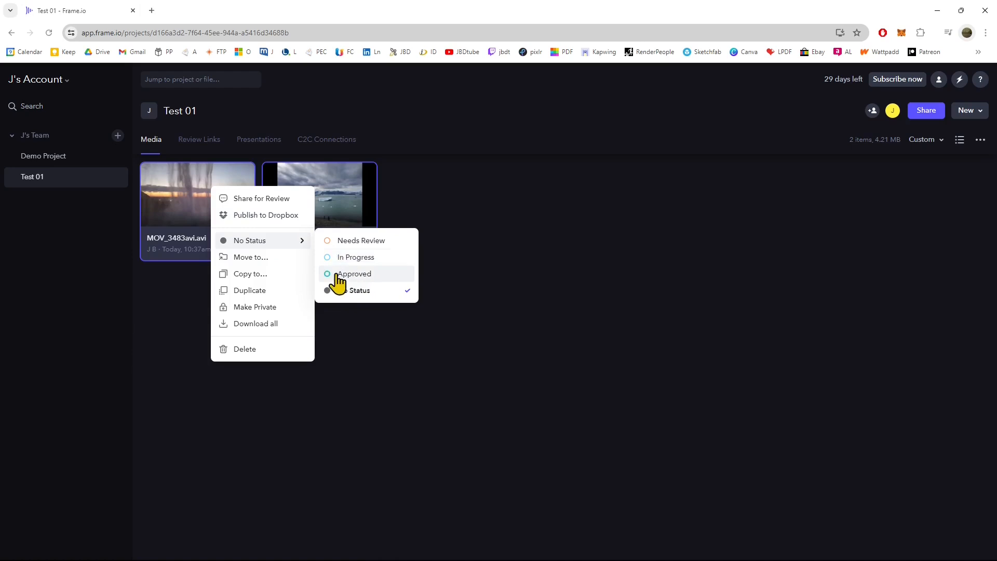
{"action": "left_click", "coordinate": [342, 258]}
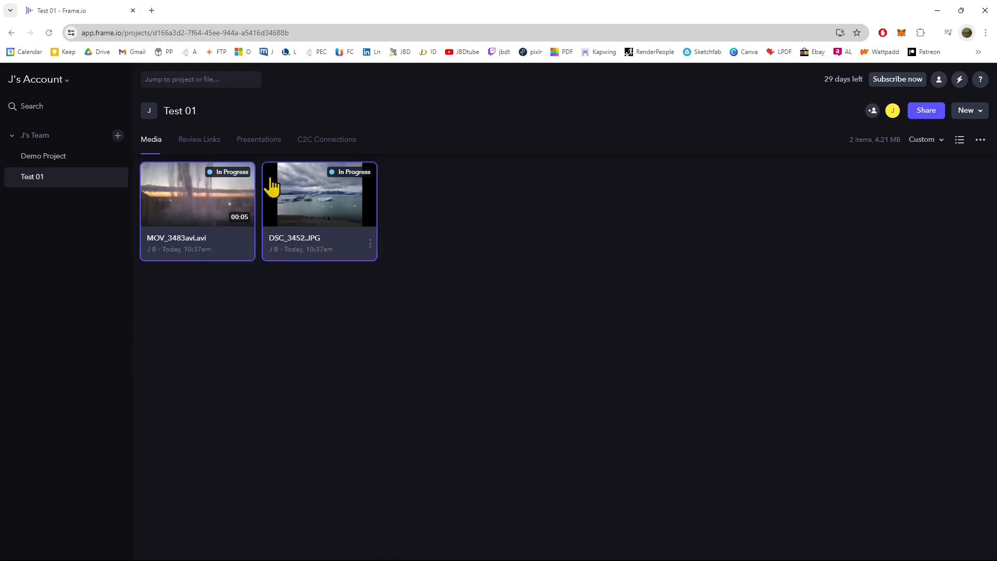
Change the status of both selected files to Needs Review and finally to Approved.
{"action": "right_click", "coordinate": [209, 197]}
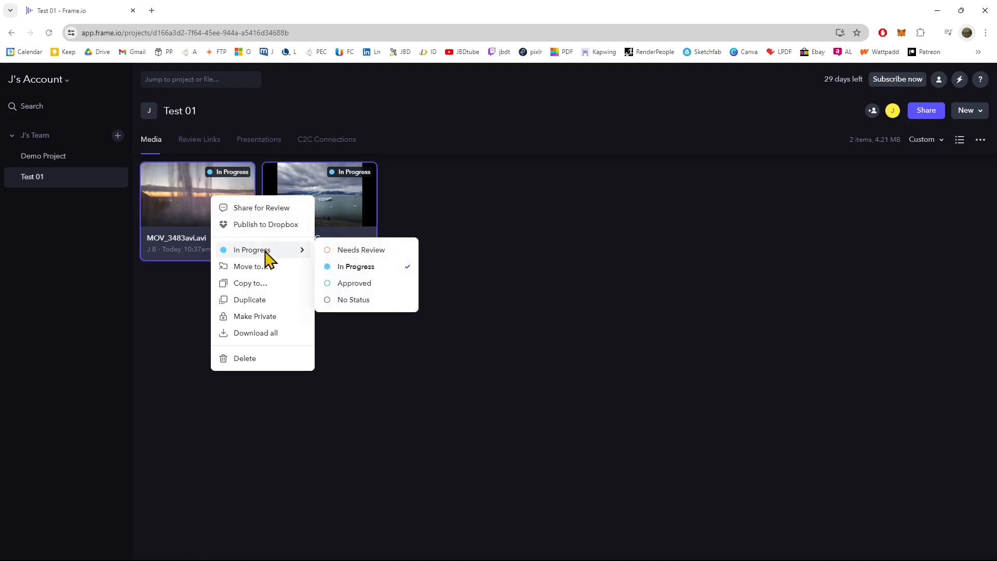
{"action": "left_click", "coordinate": [361, 251]}
{"action": "right_click", "coordinate": [239, 194]}
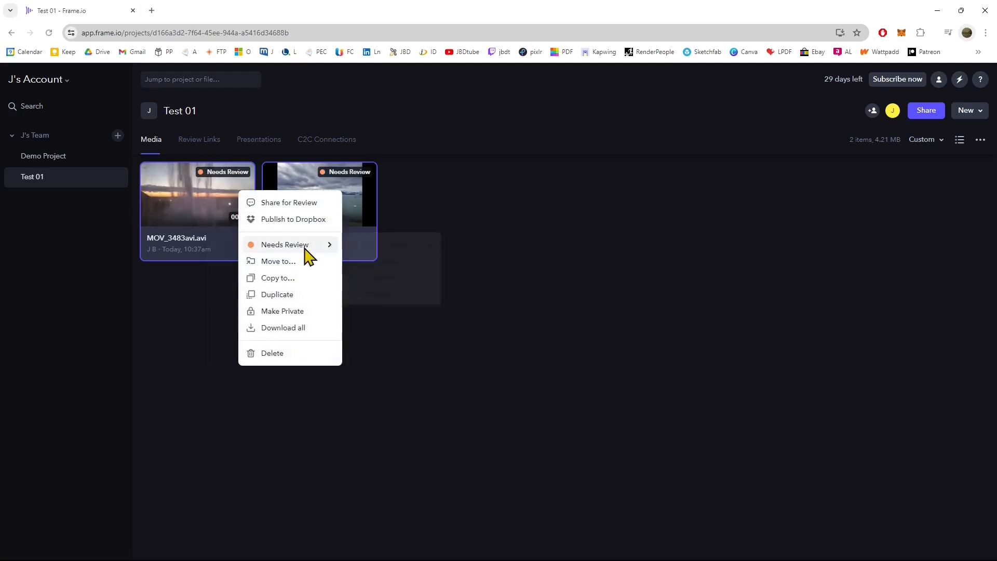
{"action": "mouse_move", "coordinate": [306, 247]}
{"action": "left_click", "coordinate": [392, 281]}
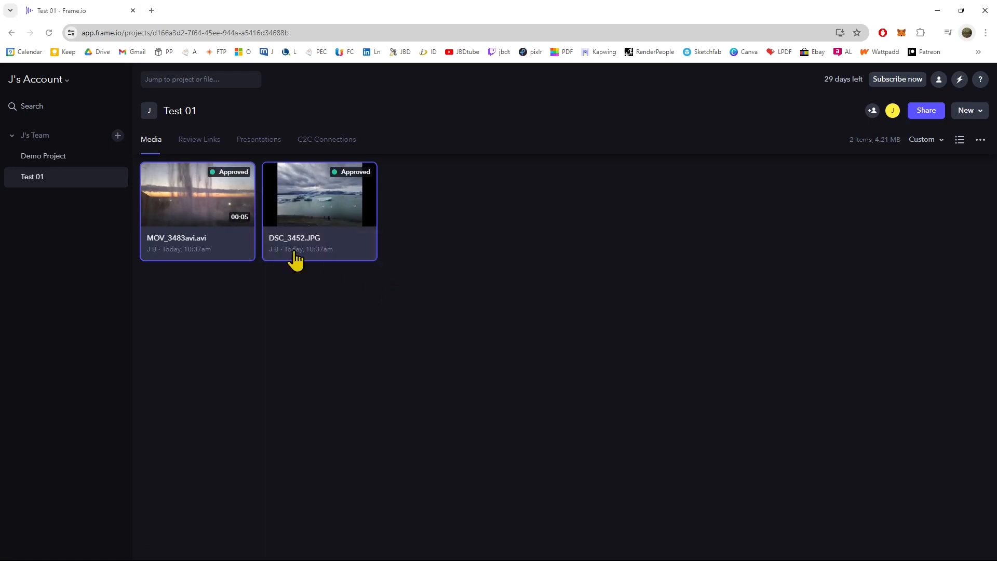
Create a new folder in the Test 01 media area, keeping its default name.
{"action": "right_click", "coordinate": [203, 189]}
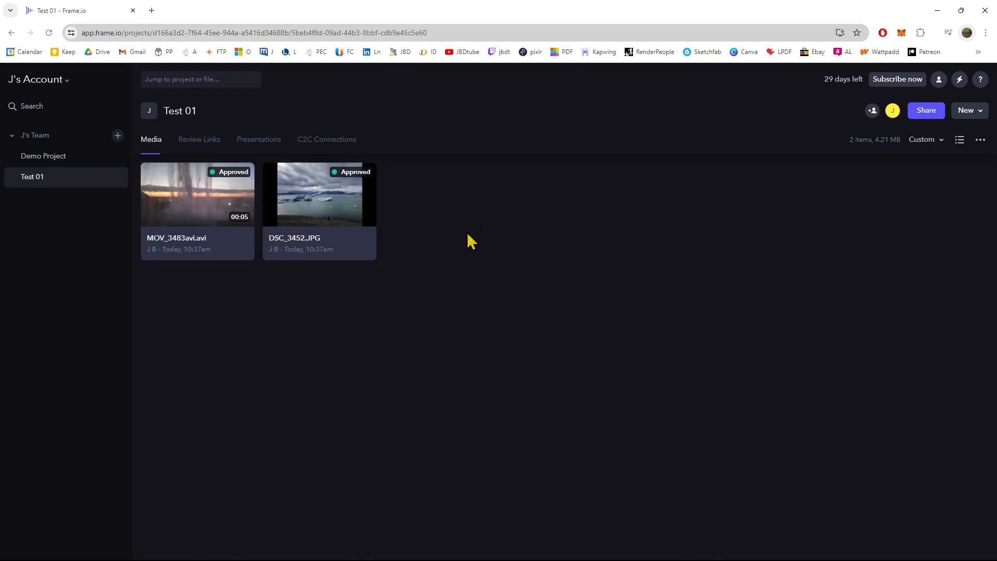
{"action": "right_click", "coordinate": [468, 232]}
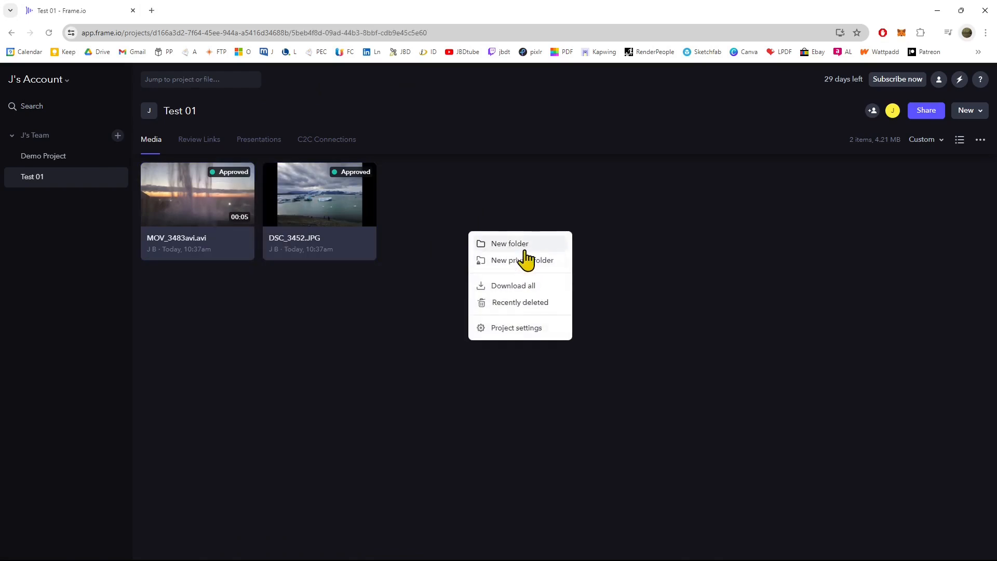
{"action": "left_click", "coordinate": [526, 253]}
{"action": "left_click", "coordinate": [581, 349]}
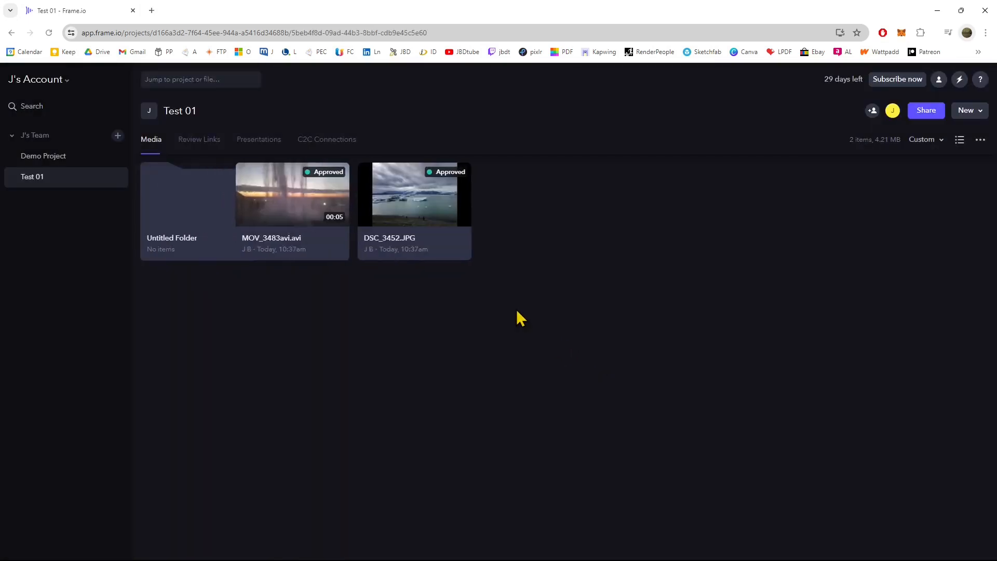
Review the Test 01 project settings for visibility, connections, download permission and notifications, and close them without changes.
{"action": "right_click", "coordinate": [484, 291]}
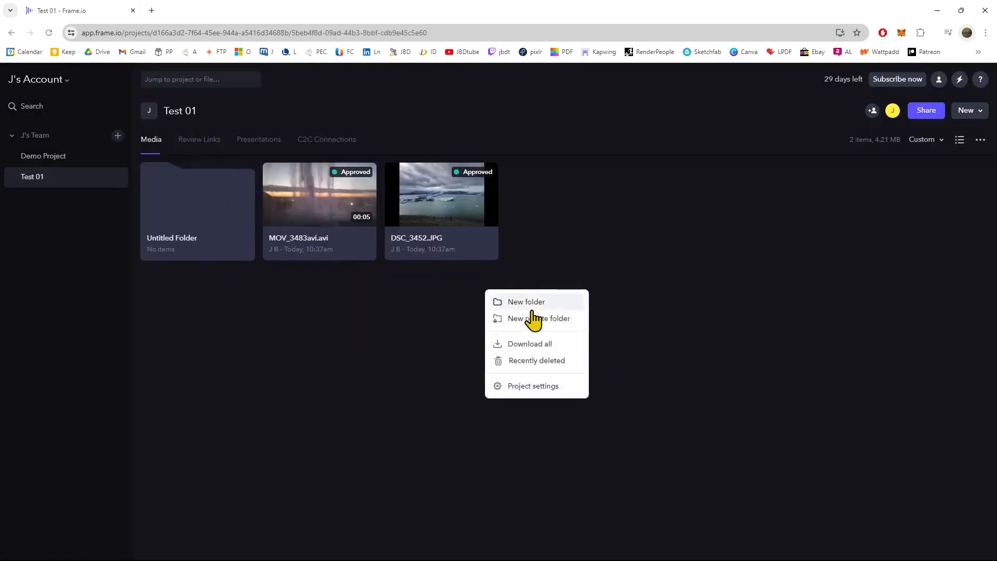
{"action": "left_click", "coordinate": [517, 387]}
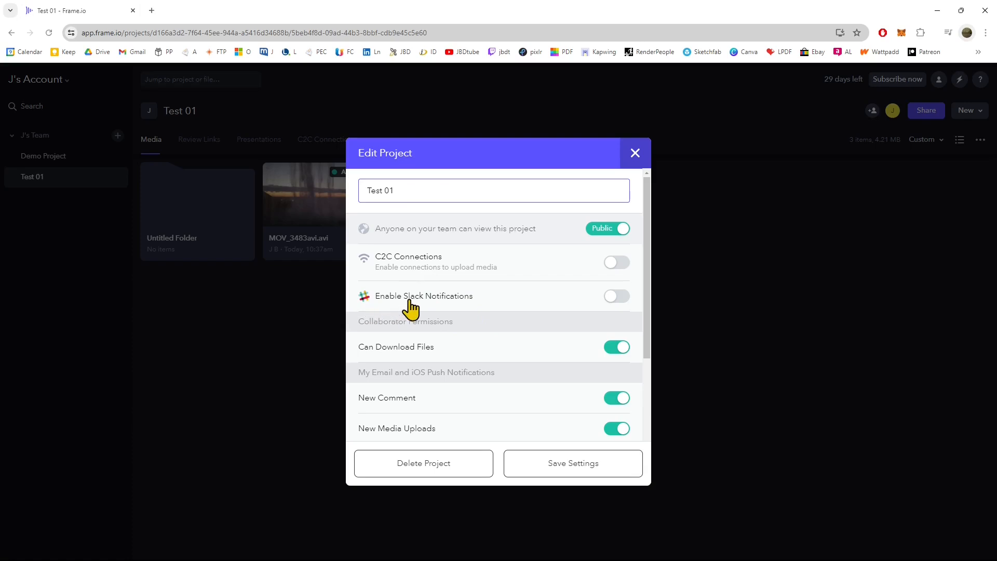
{"action": "scroll", "coordinate": [457, 333], "scroll_direction": "down", "scroll_amount": 2}
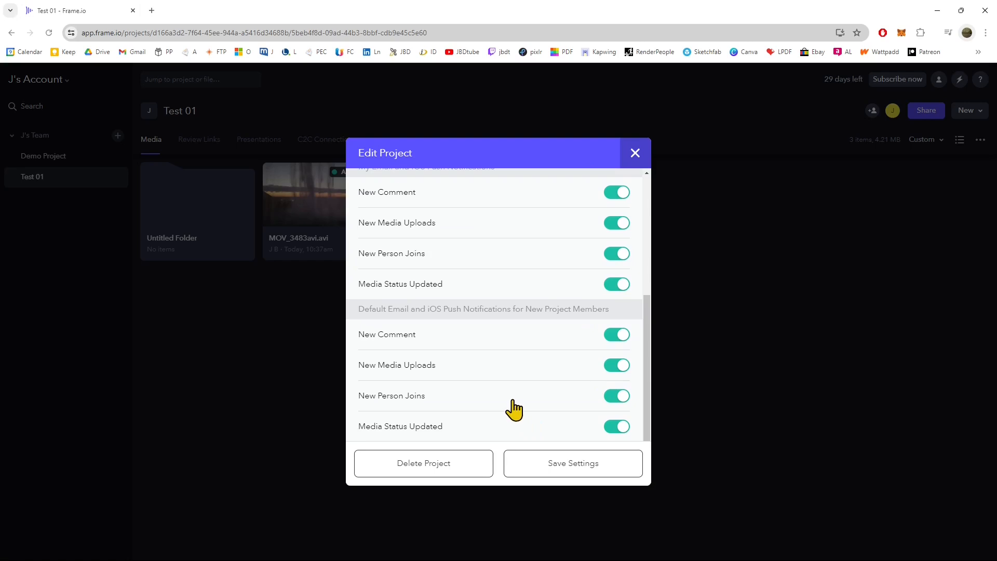
{"action": "scroll", "coordinate": [515, 410], "scroll_direction": "up", "scroll_amount": 6}
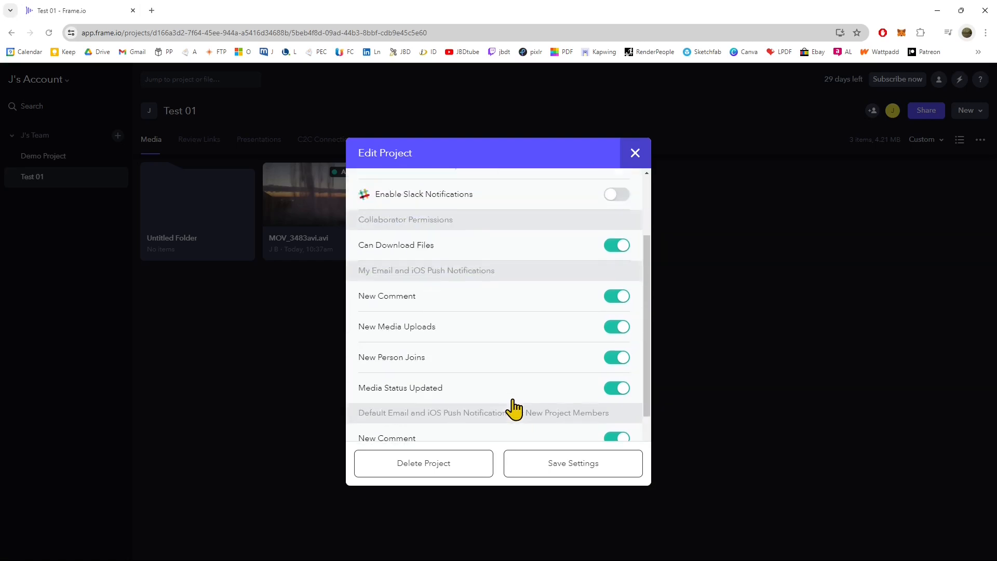
{"action": "left_click", "coordinate": [635, 154]}
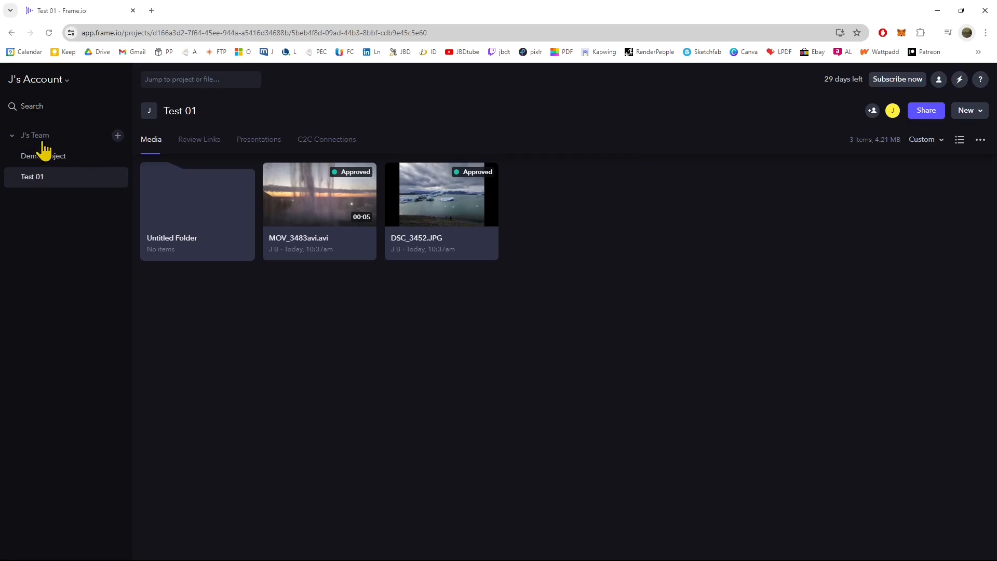
Create a private project named Test 02 in the team, keeping the default download permission and notification options.
{"action": "left_click", "coordinate": [117, 136]}
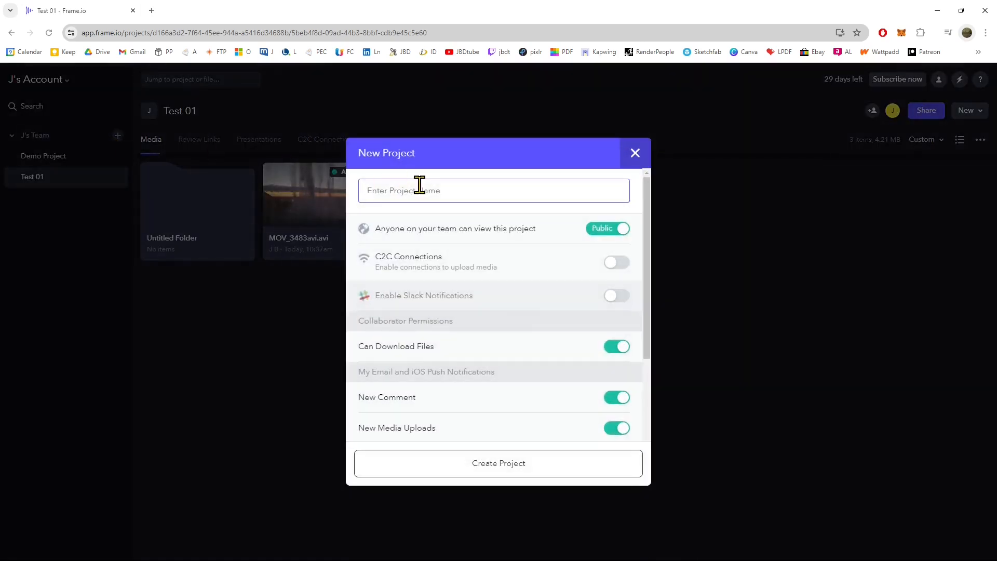
{"action": "type", "text": "Test 02"}
{"action": "left_click", "coordinate": [621, 229]}
{"action": "left_click", "coordinate": [600, 235]}
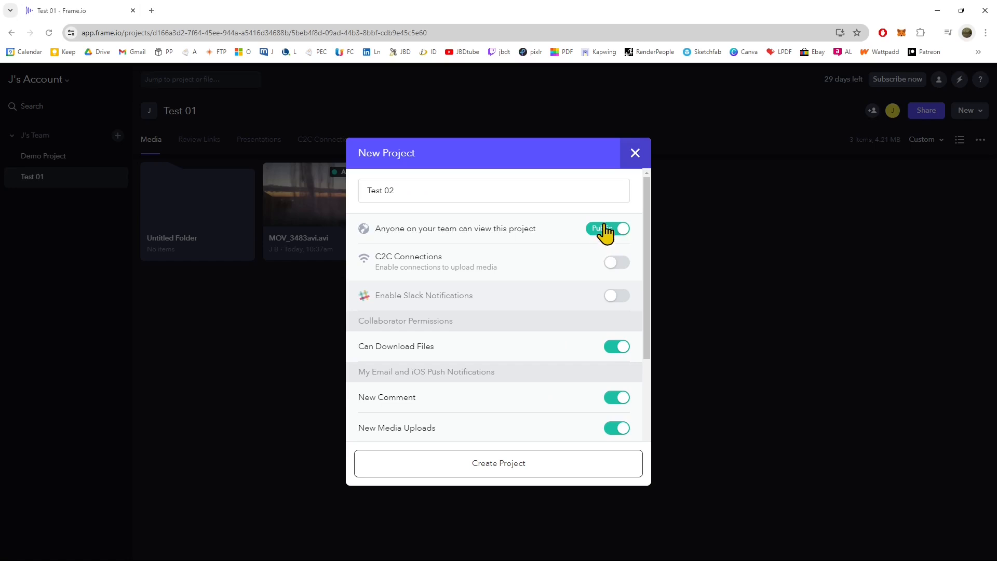
{"action": "left_click", "coordinate": [601, 230]}
{"action": "scroll", "coordinate": [541, 317], "scroll_direction": "down", "scroll_amount": 2}
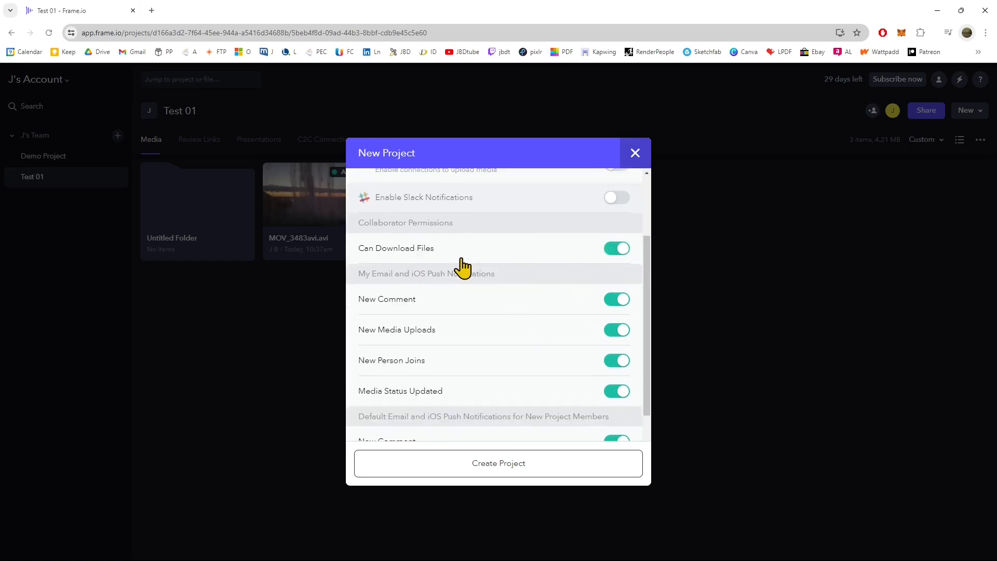
{"action": "scroll", "coordinate": [486, 325], "scroll_direction": "down", "scroll_amount": 2}
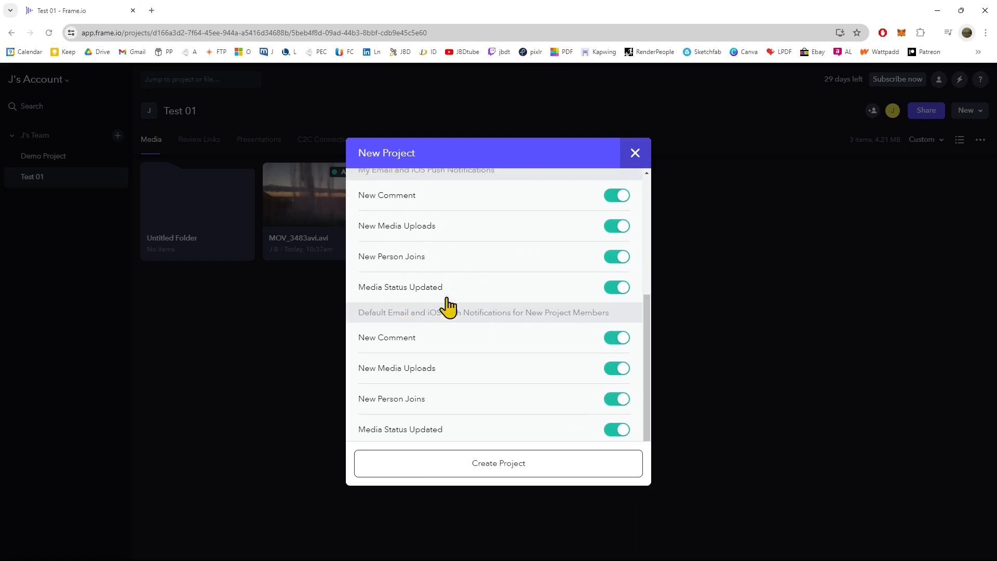
{"action": "scroll", "coordinate": [446, 306], "scroll_direction": "down", "scroll_amount": 1}
{"action": "left_click", "coordinate": [460, 475]}
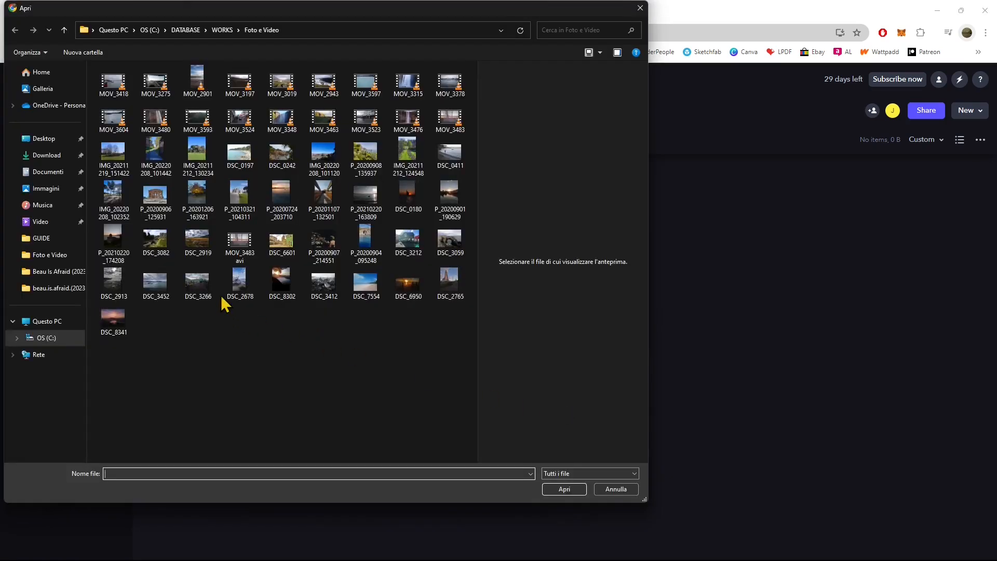
Upload the video MOV_3483avi from the Foto e Video folder to the Test 02 project.
{"action": "left_click", "coordinate": [242, 254]}
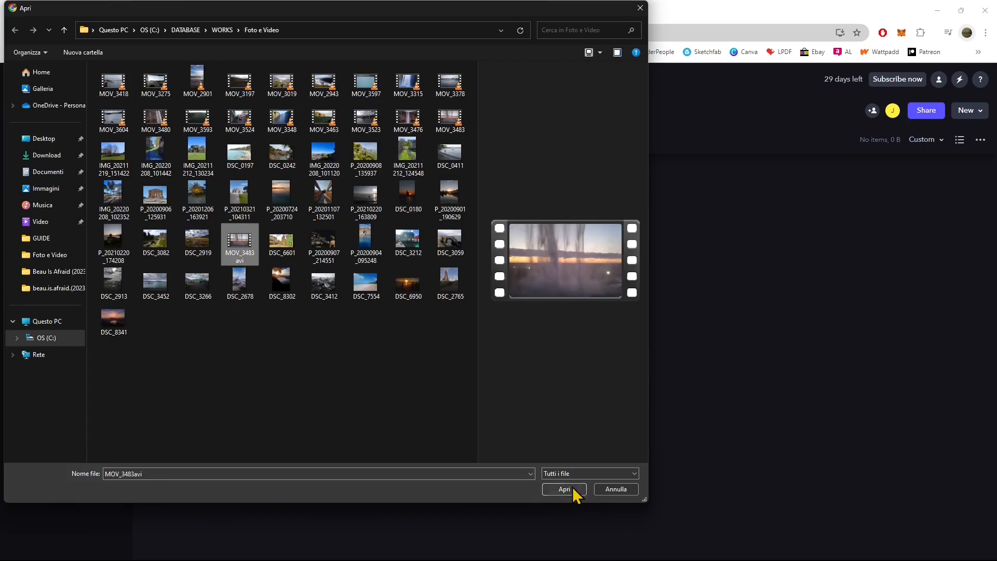
{"action": "left_click", "coordinate": [572, 491]}
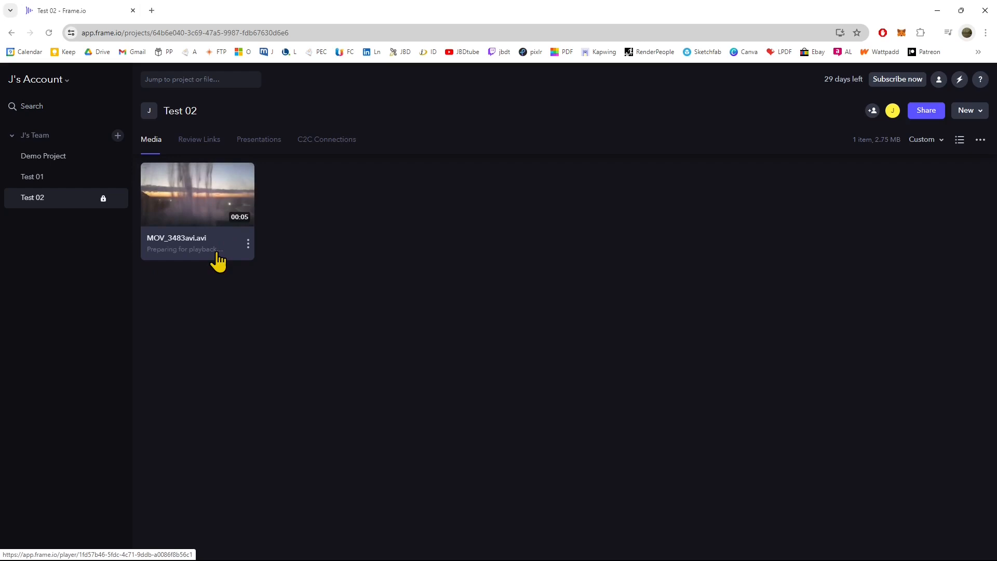
Share MOV_3483avi.avi as a presentation and view its download, passphrase and link expiration settings.
{"action": "right_click", "coordinate": [235, 188]}
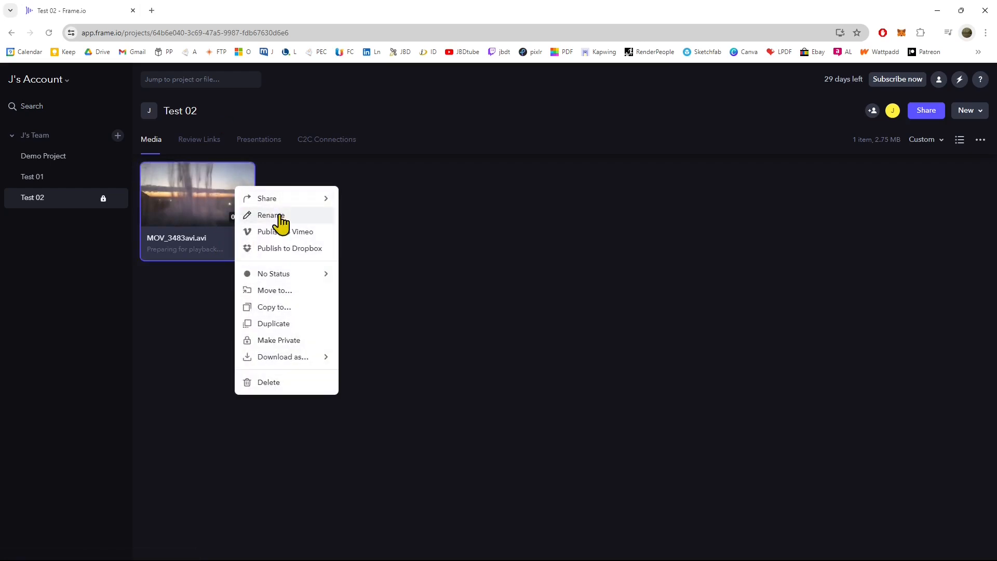
{"action": "mouse_move", "coordinate": [296, 207]}
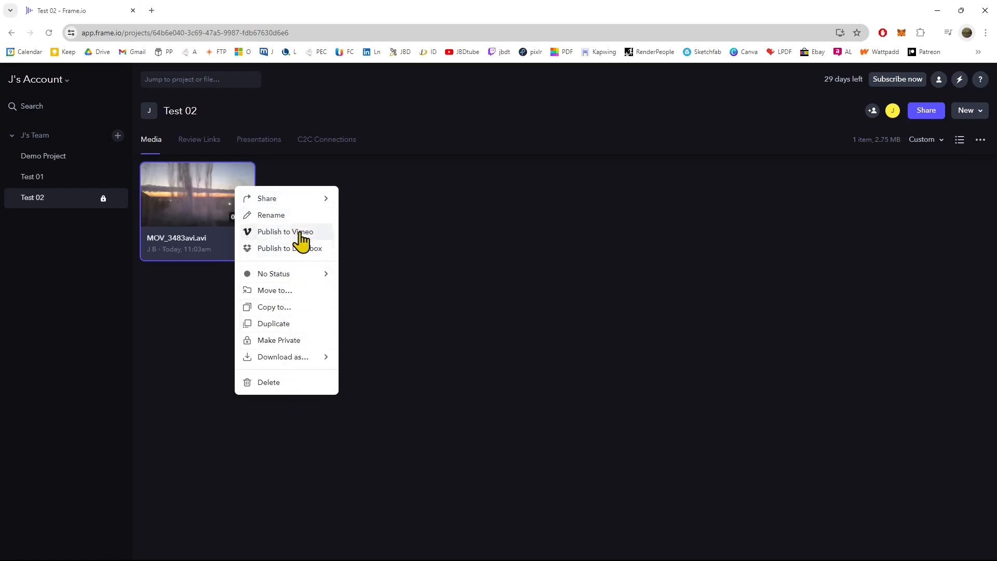
{"action": "mouse_move", "coordinate": [327, 200]}
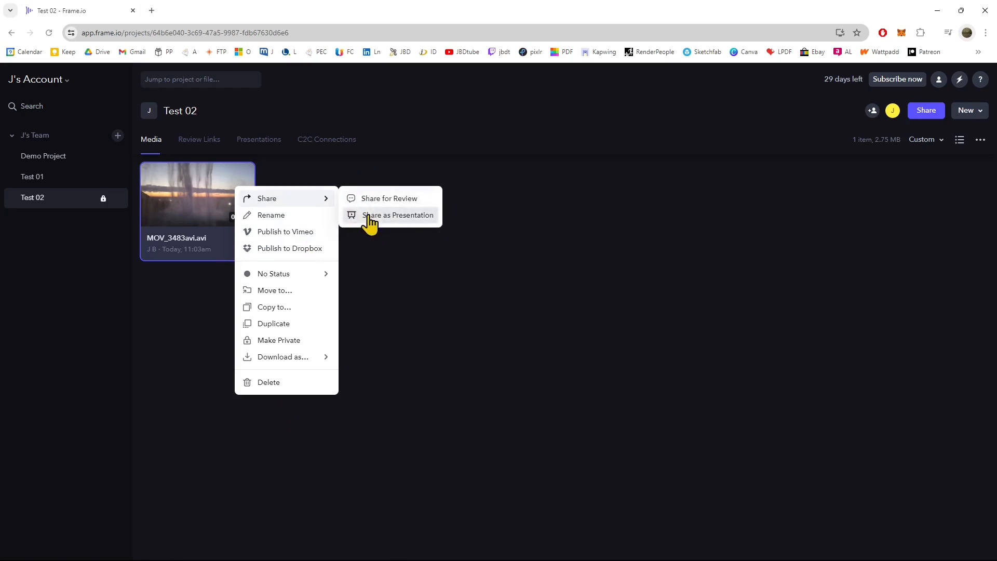
{"action": "left_click", "coordinate": [366, 217]}
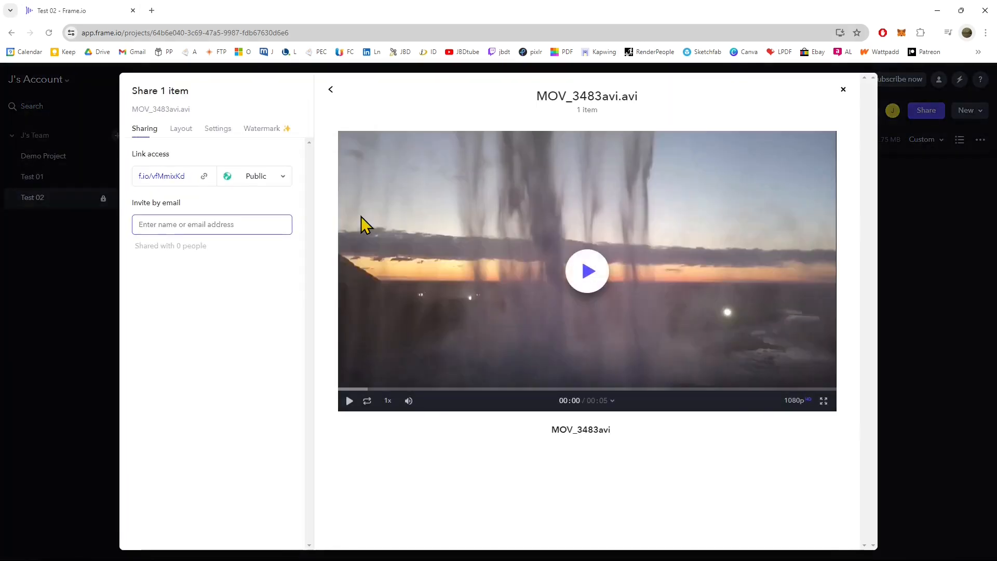
{"action": "left_click", "coordinate": [215, 124]}
{"action": "left_click", "coordinate": [217, 128]}
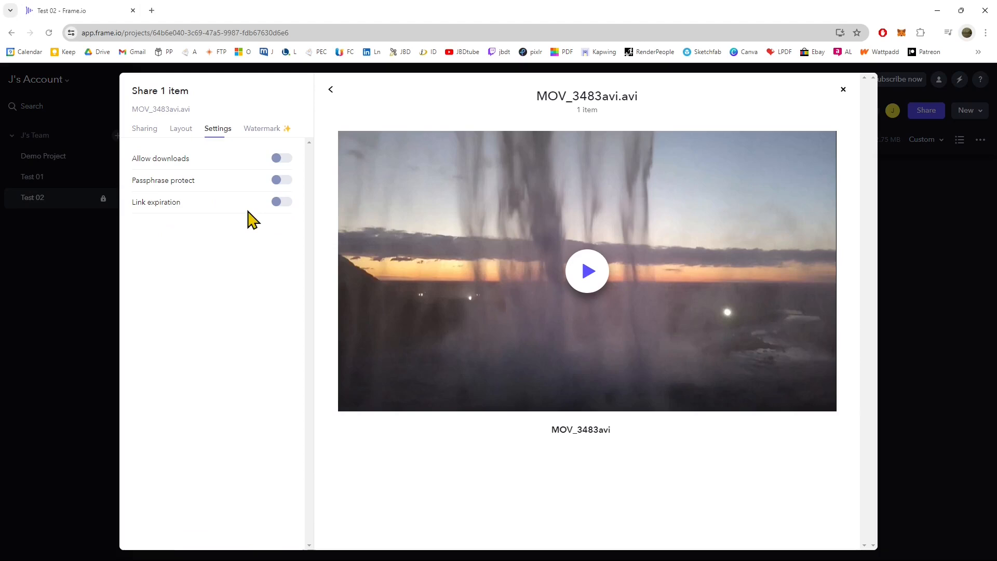
Set the presentation's accent color to magenta DF53FF.
{"action": "left_click", "coordinate": [181, 129]}
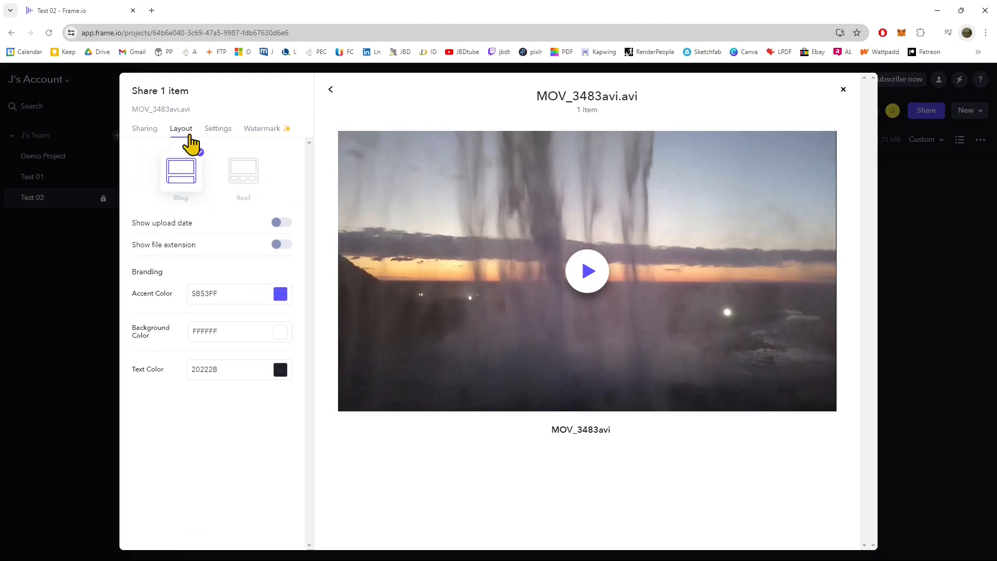
{"action": "left_click", "coordinate": [281, 295]}
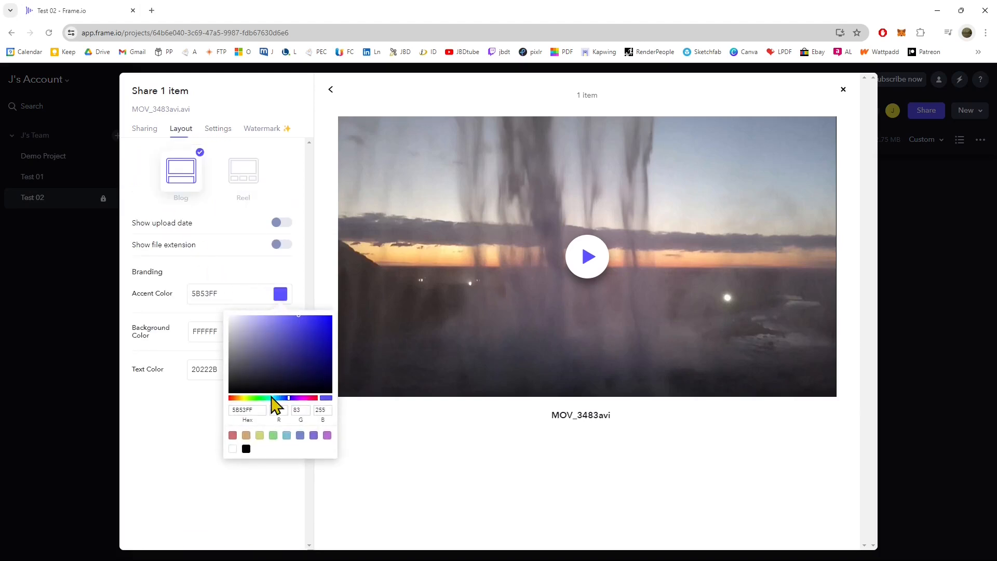
{"action": "left_click_drag", "start_coordinate": [273, 401], "coordinate": [305, 414]}
{"action": "left_click", "coordinate": [196, 452]}
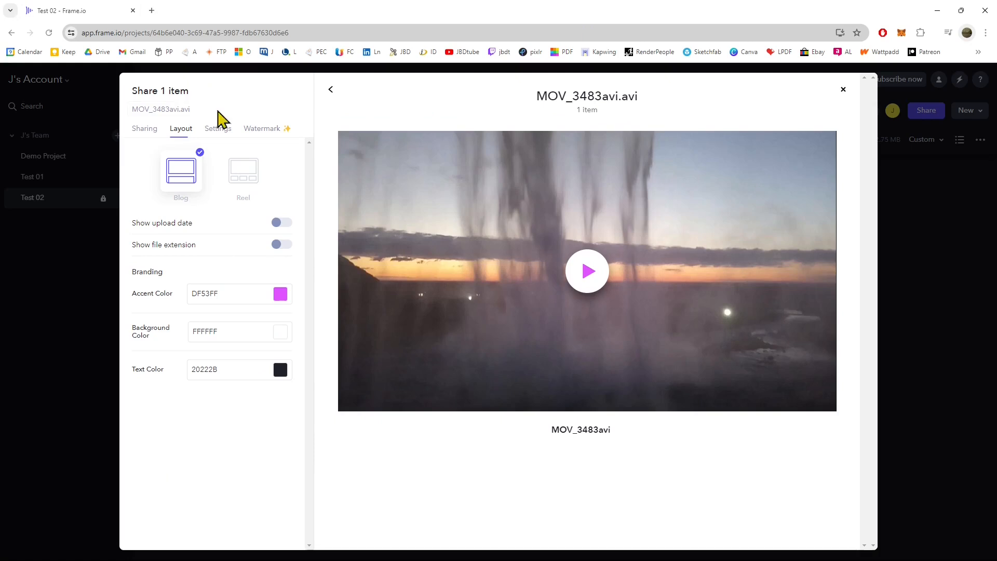
Compare the Reel and Blog presentation layouts, and leave the layout set to Reel.
{"action": "left_click", "coordinate": [245, 173]}
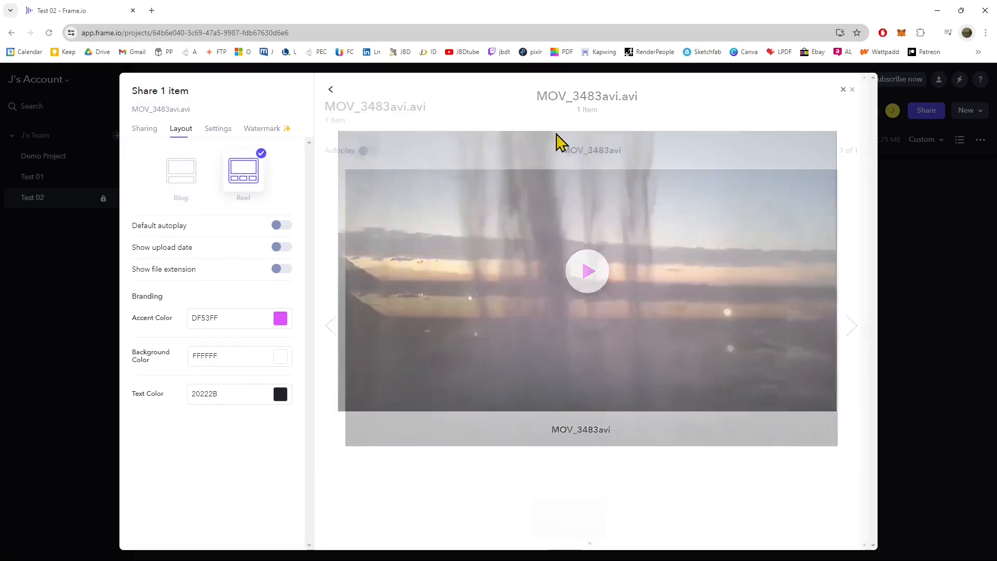
{"action": "left_click", "coordinate": [182, 180]}
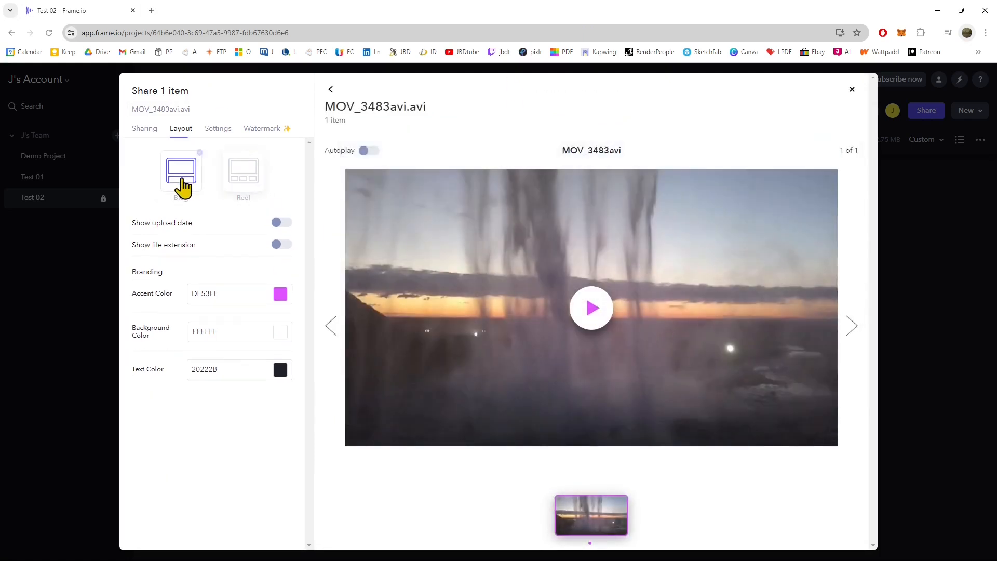
{"action": "left_click", "coordinate": [245, 182]}
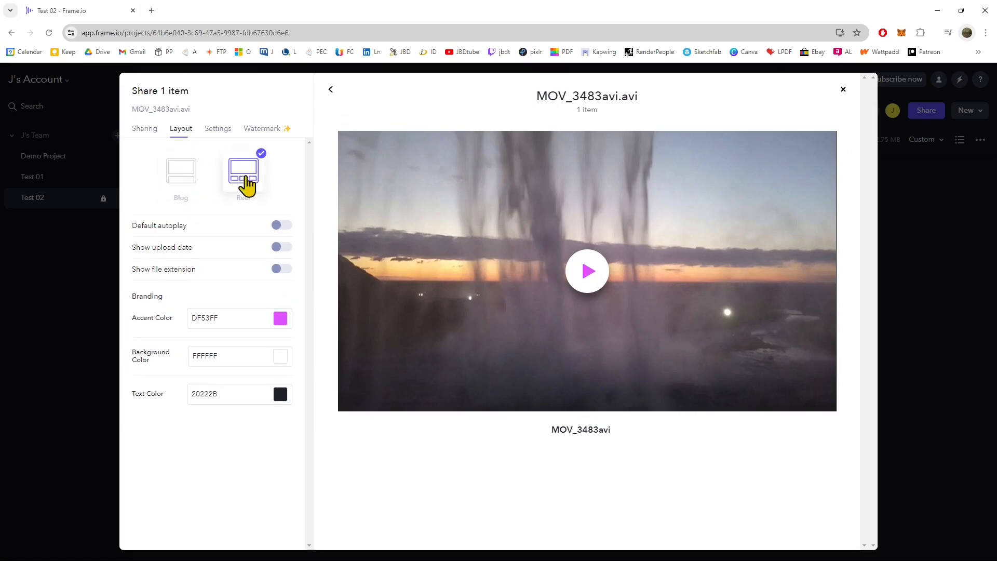
Preview the Blog layout once more, restore the Reel layout, and close the presentation sharing dialog.
{"action": "left_click", "coordinate": [190, 188]}
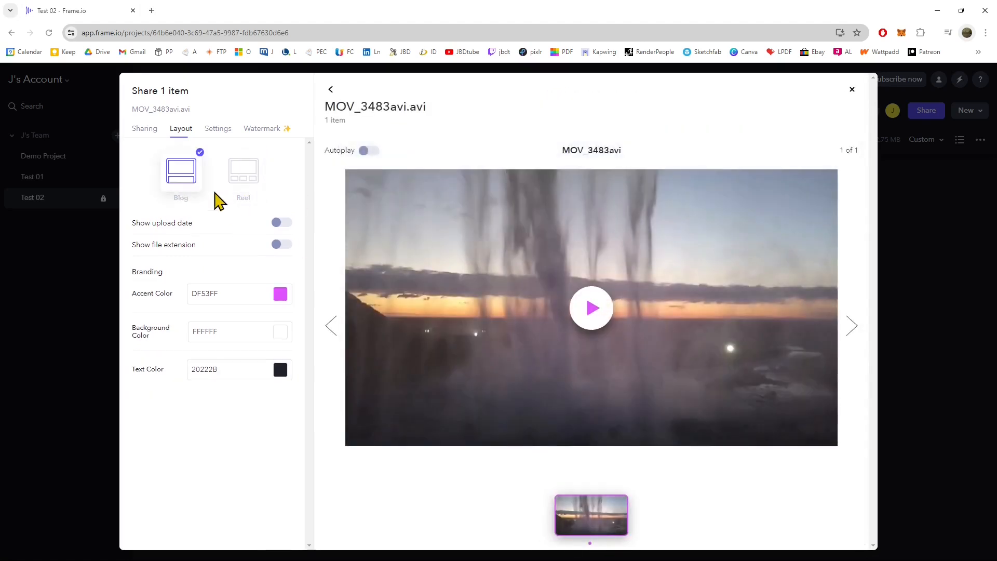
{"action": "left_click", "coordinate": [245, 184]}
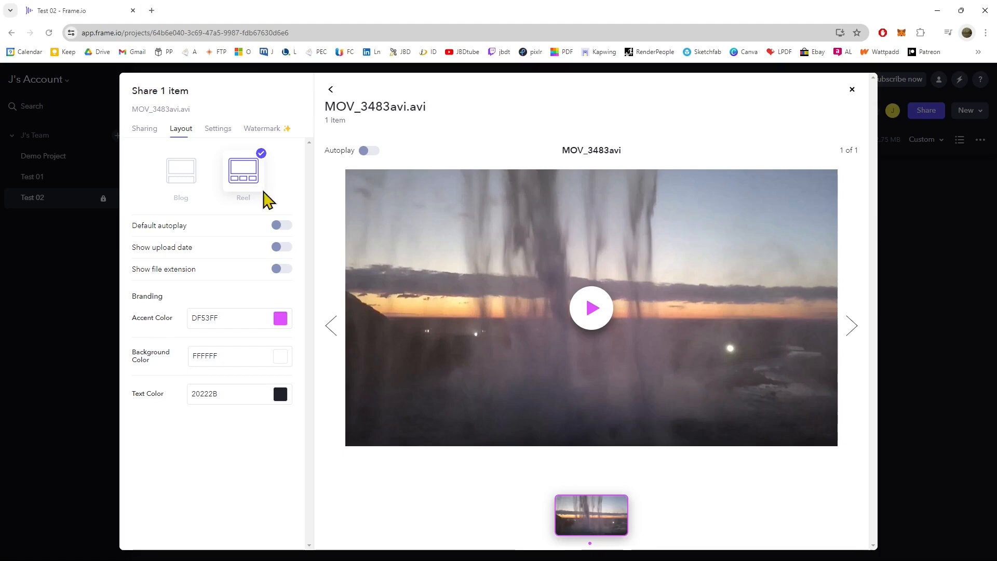
{"action": "left_click", "coordinate": [852, 90]}
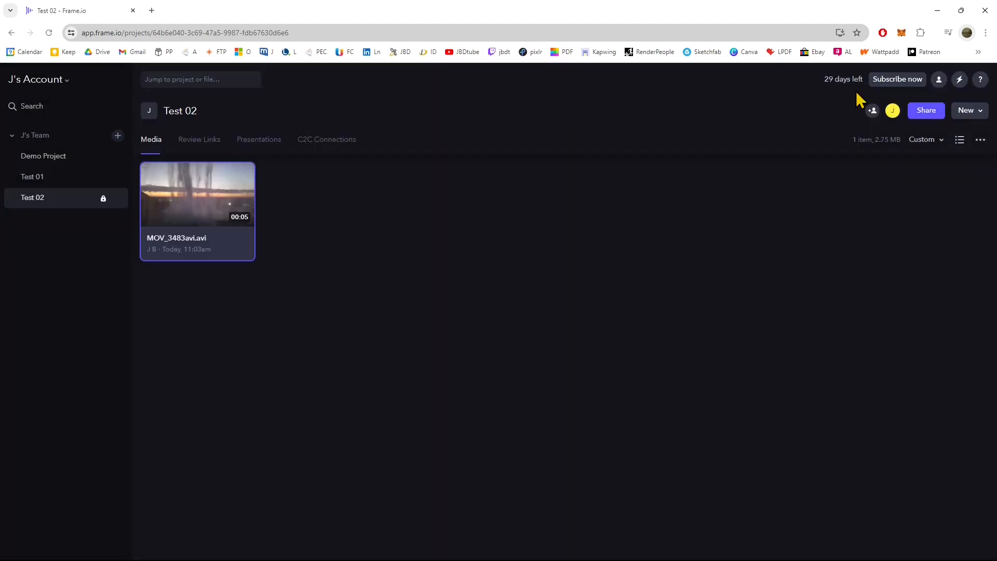
View Timeline.jpeg and Moodboard.png in the Demo Project's Pre-Production folder, and return to the project's main media view.
{"action": "left_click", "coordinate": [74, 156]}
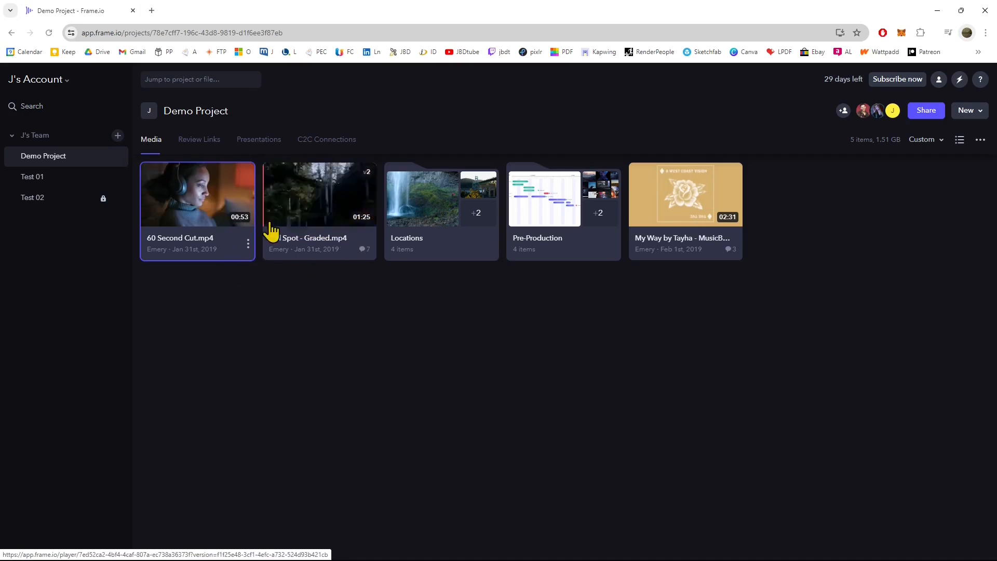
{"action": "left_click", "coordinate": [559, 223]}
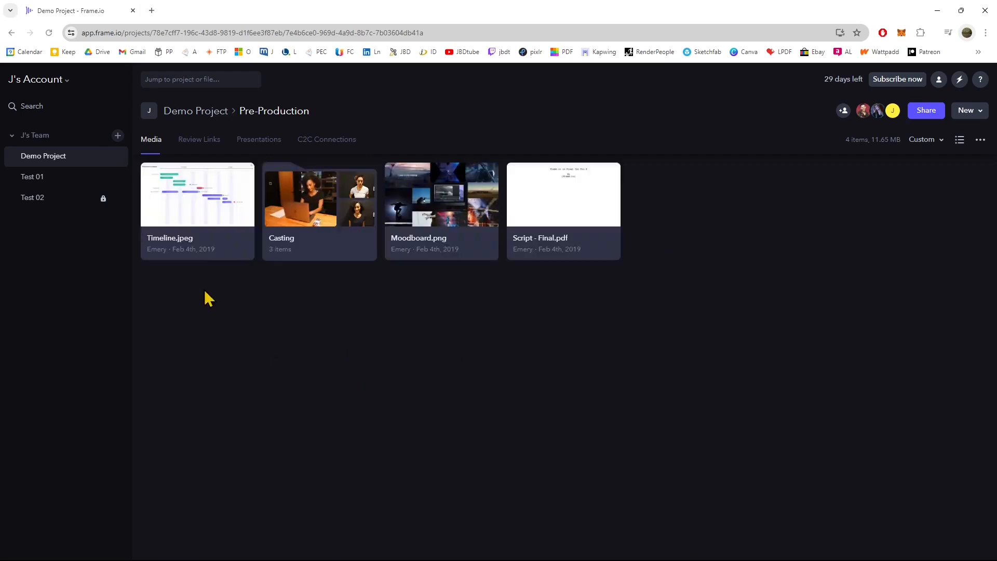
{"action": "left_click", "coordinate": [213, 208]}
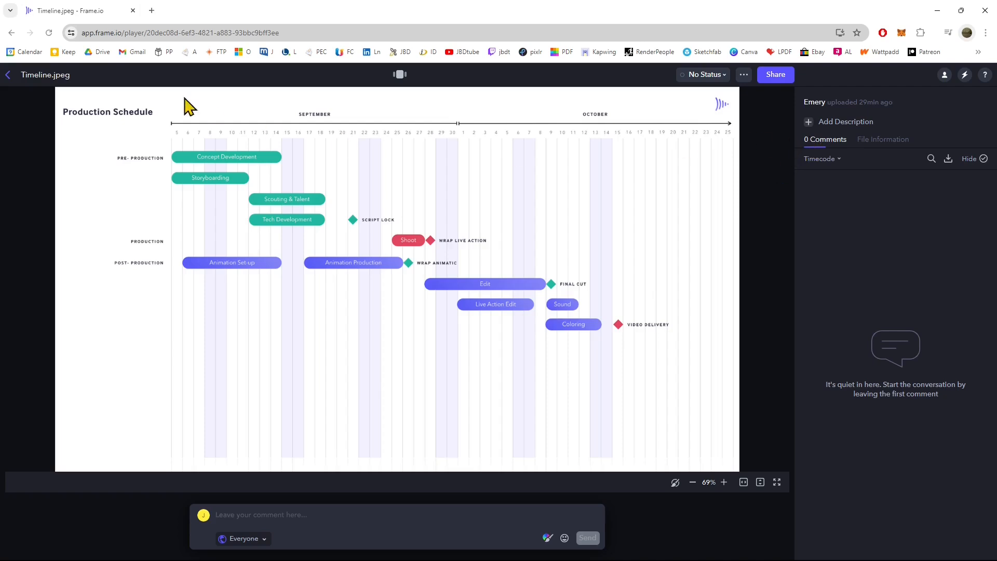
{"action": "left_click", "coordinate": [7, 75]}
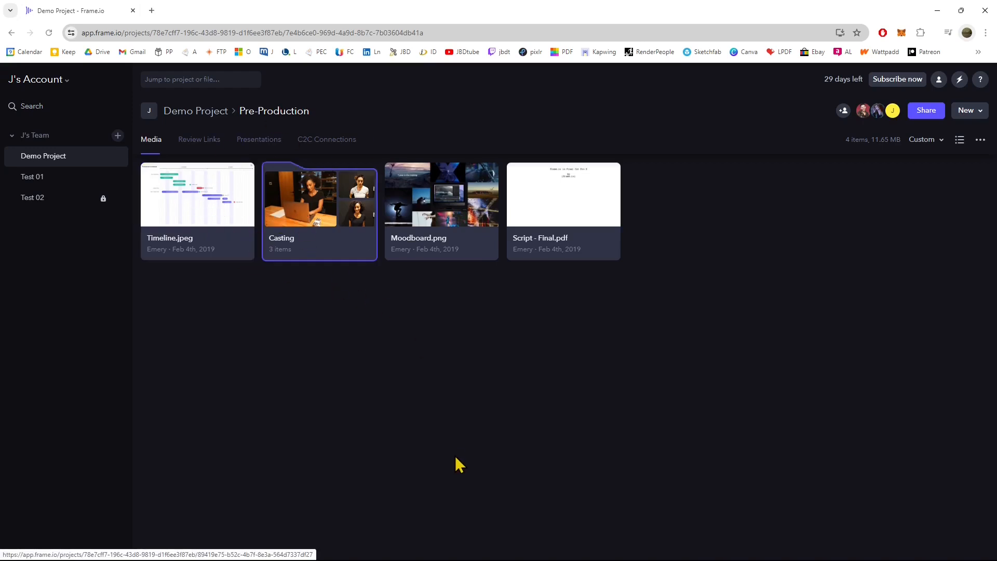
{"action": "left_click", "coordinate": [447, 218]}
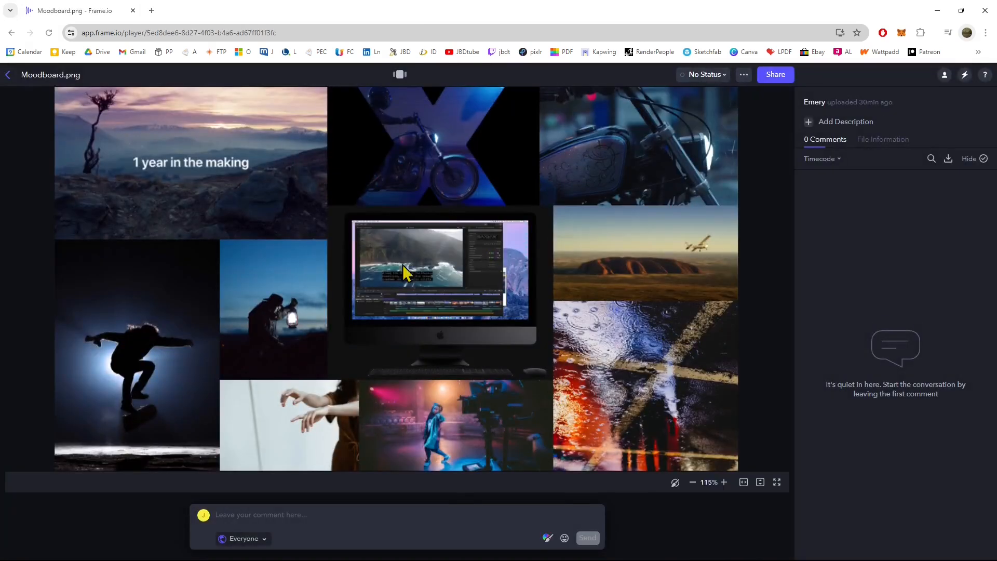
{"action": "left_click", "coordinate": [10, 76]}
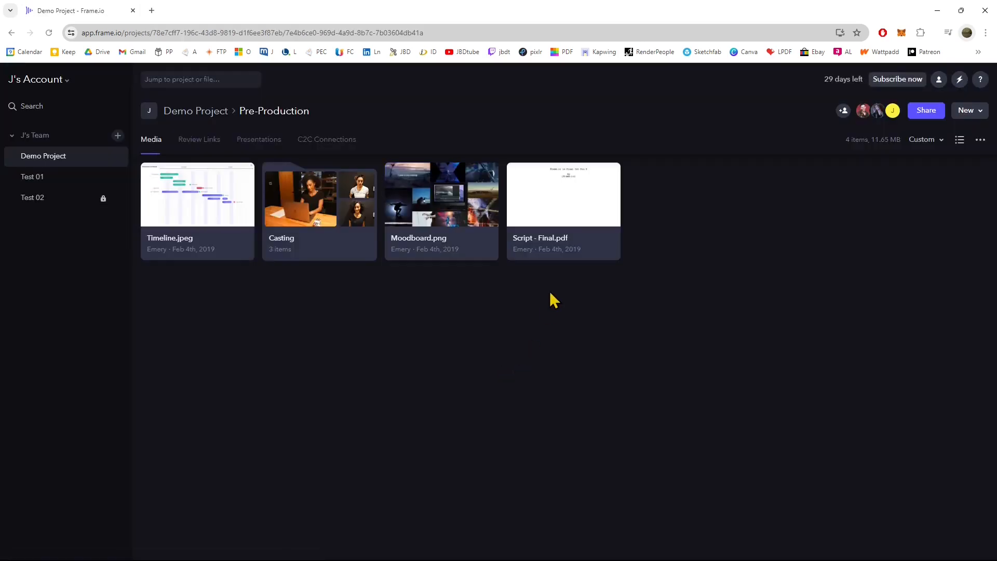
{"action": "left_click", "coordinate": [63, 170]}
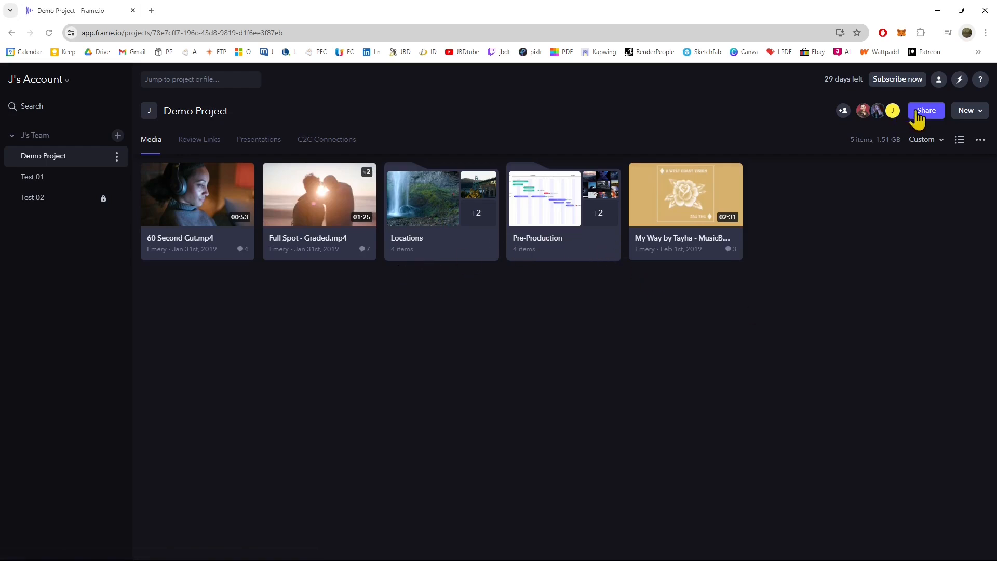
Look through the Demo Project's options for adding new items, its review links, presentations and C2C connections.
{"action": "left_click", "coordinate": [971, 111]}
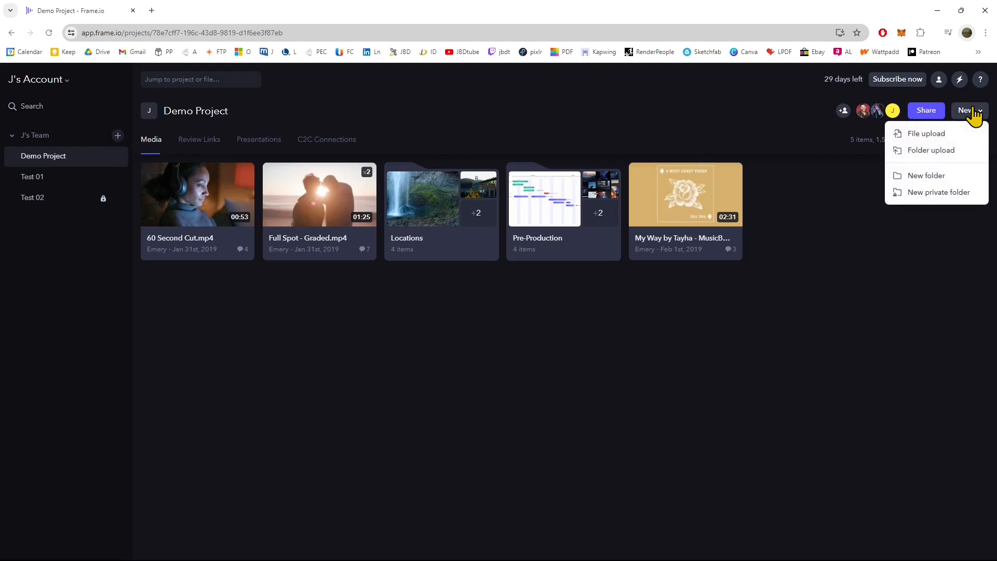
{"action": "left_click", "coordinate": [954, 230]}
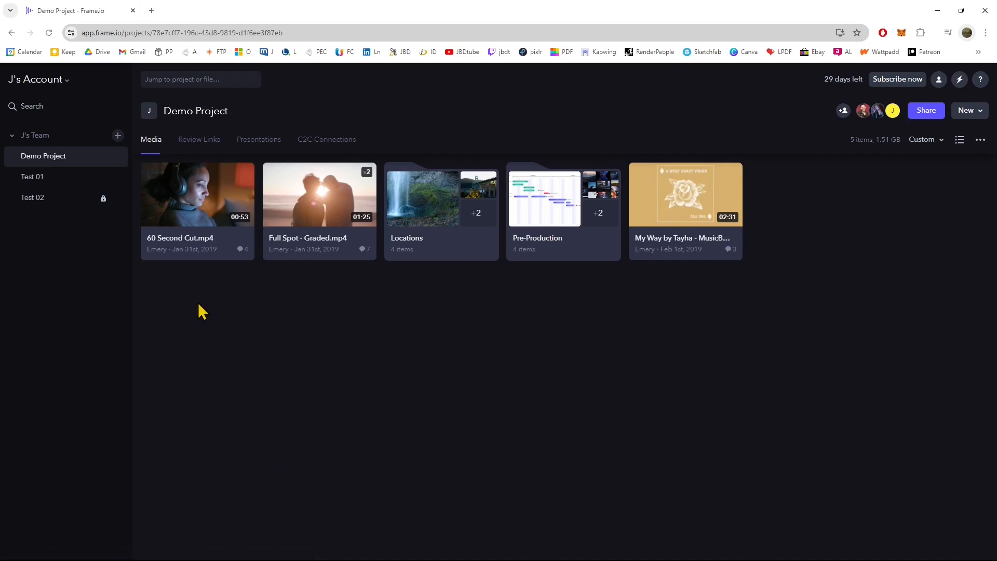
{"action": "left_click", "coordinate": [203, 146]}
{"action": "left_click", "coordinate": [247, 148]}
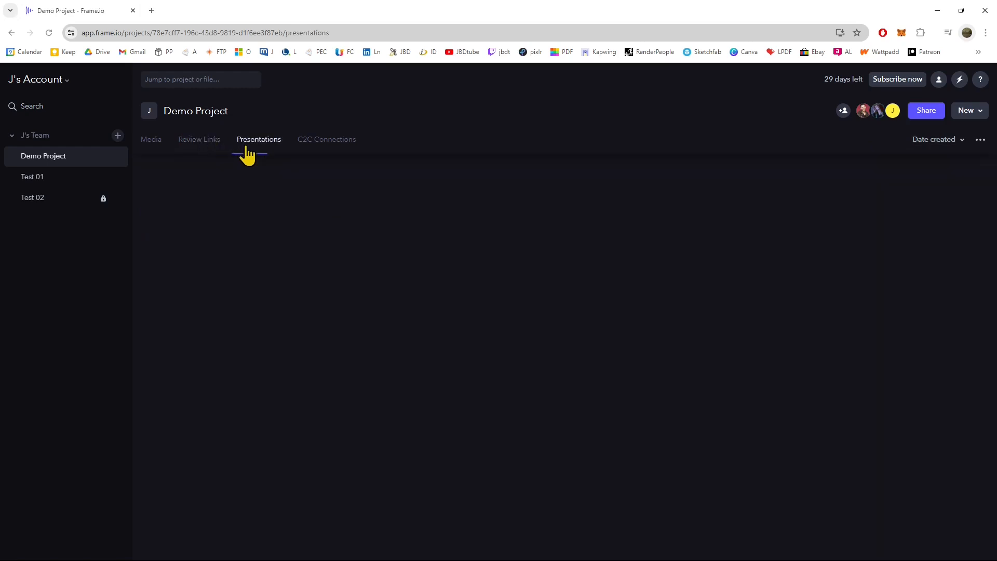
{"action": "left_click", "coordinate": [311, 150]}
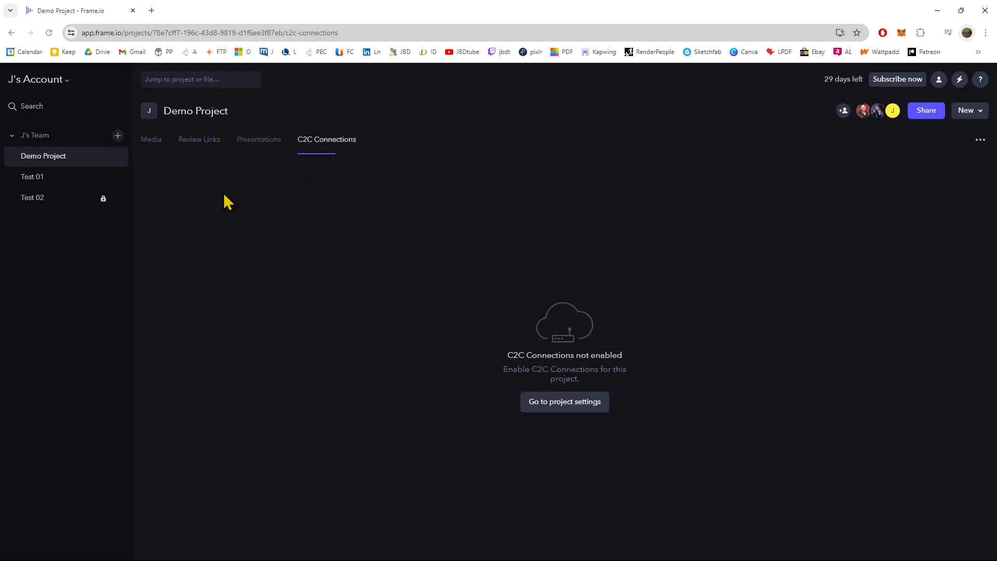
View the Test 01 project's media, review links, presentations and C2C connections.
{"action": "left_click", "coordinate": [40, 177]}
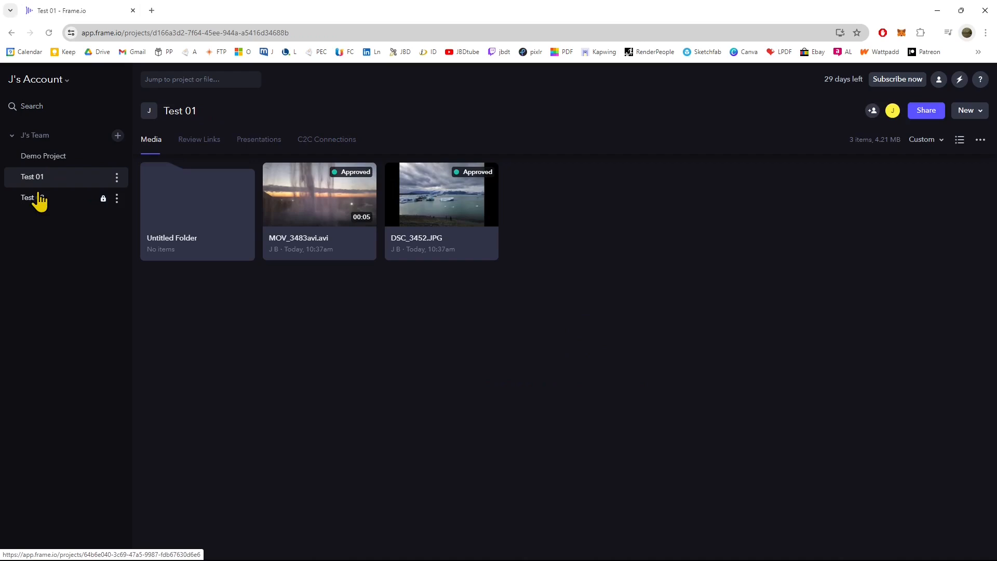
{"action": "left_click", "coordinate": [200, 144]}
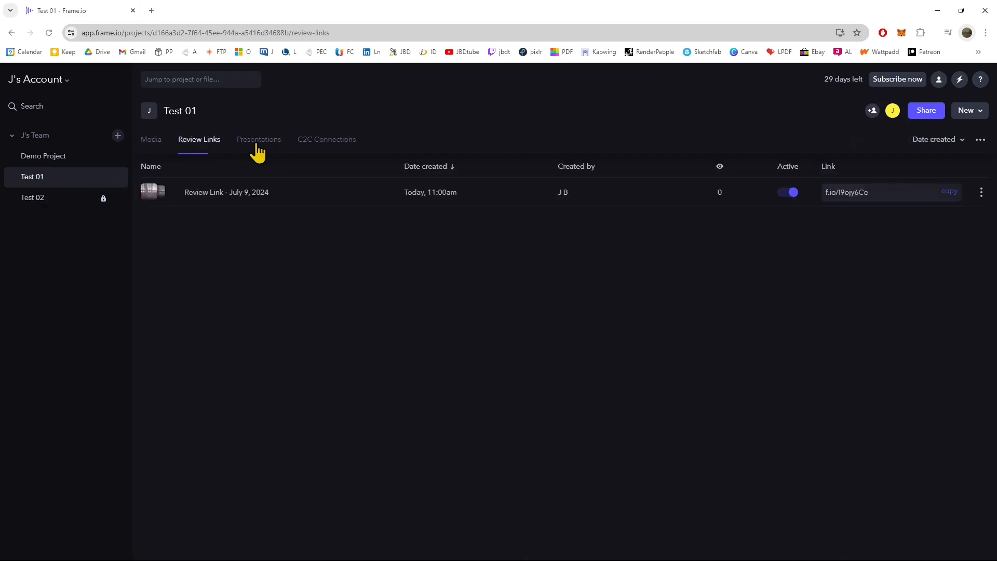
{"action": "left_click", "coordinate": [259, 151]}
{"action": "left_click", "coordinate": [316, 148]}
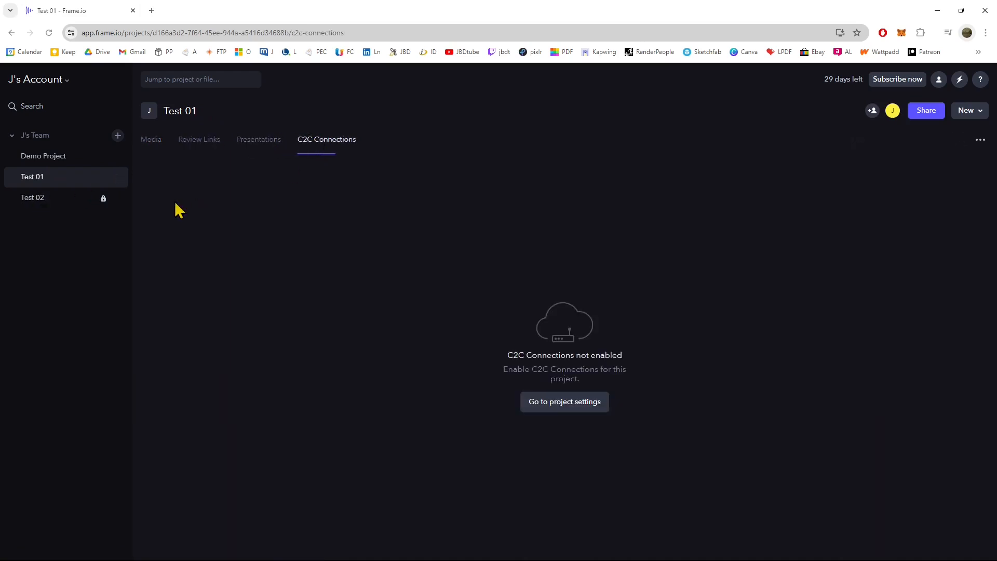
Open the MOV_3483avi.avi video from the Test 02 project in the player.
{"action": "left_click", "coordinate": [37, 208]}
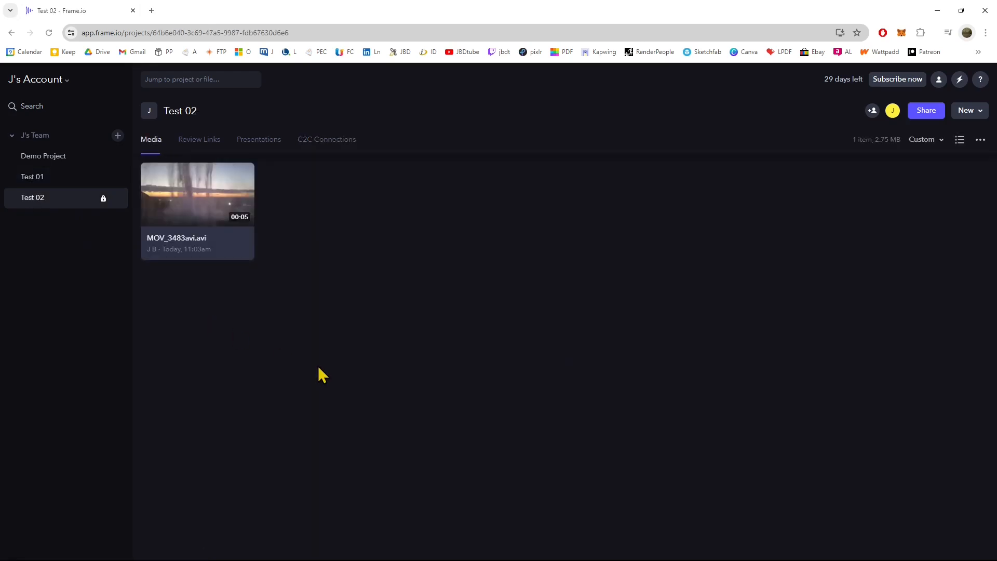
{"action": "left_click", "coordinate": [221, 191]}
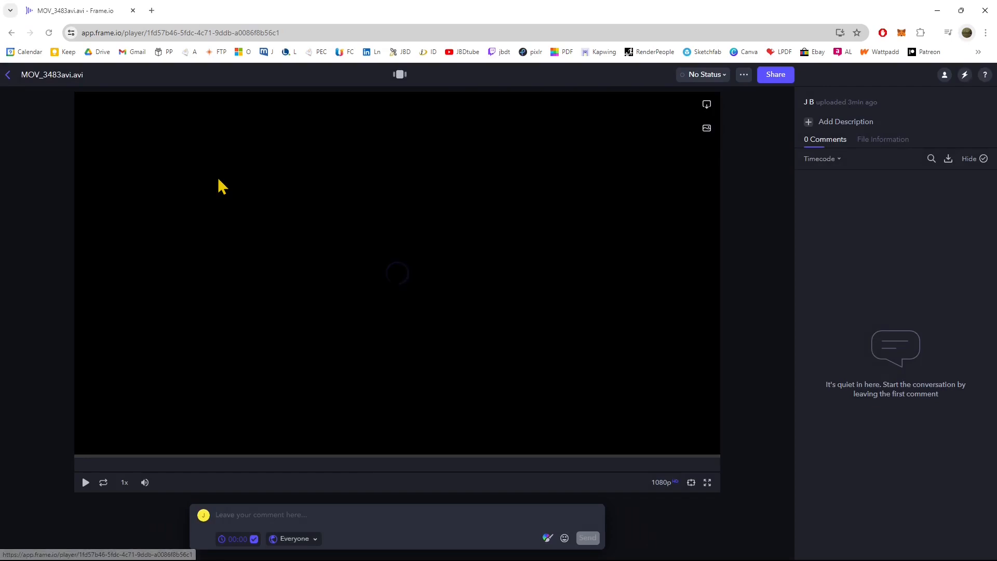